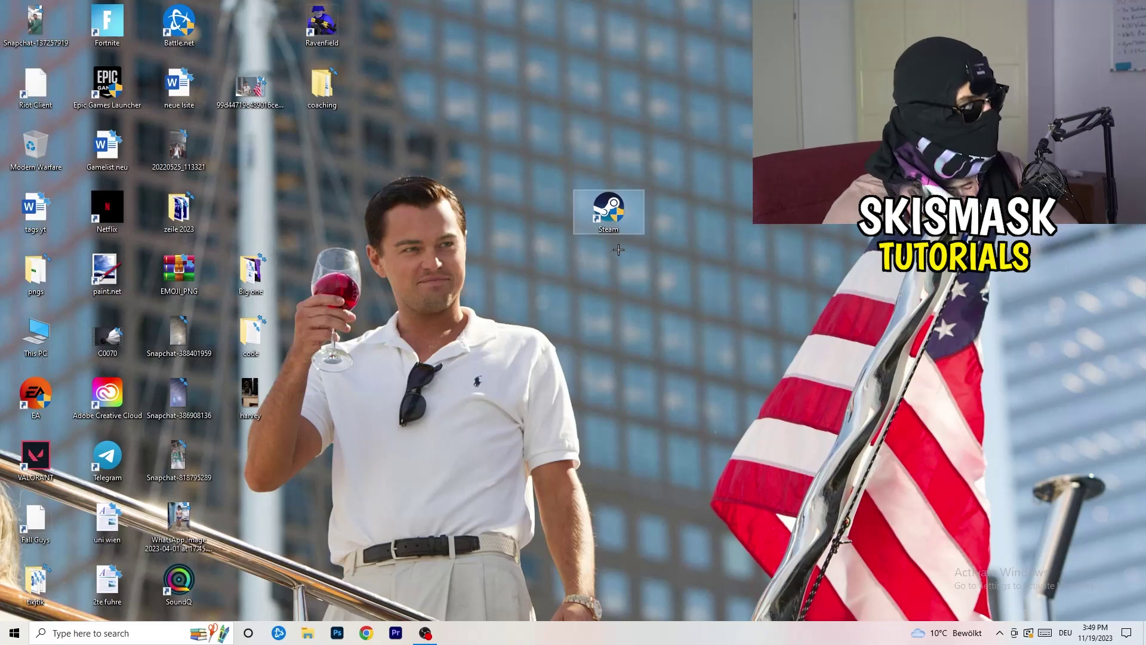
Open the Steam shortcut's properties, review its compatibility mode and run-as-administrator settings, and accept them
right_click(616, 213)
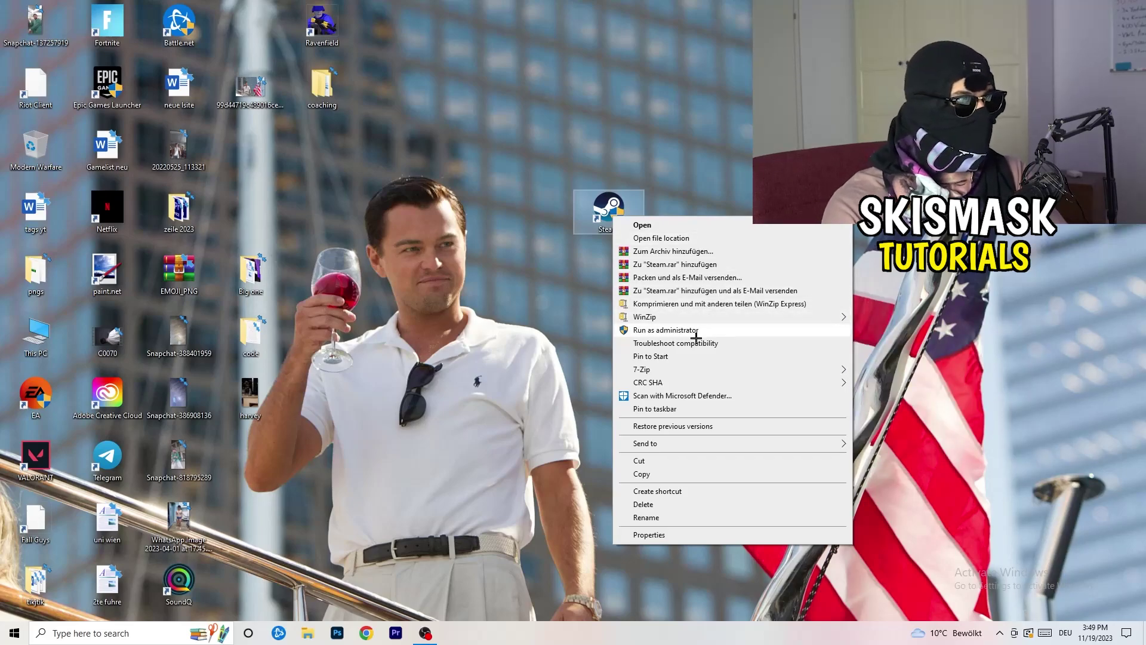
left_click(662, 535)
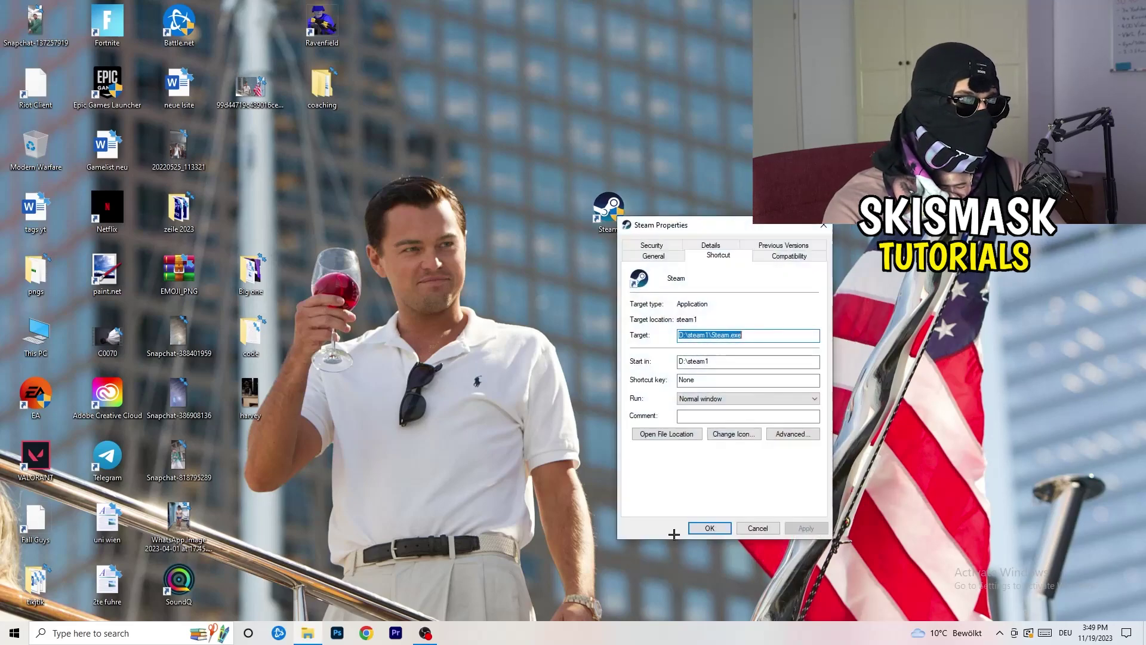
left_click_drag(716, 222, 508, 167)
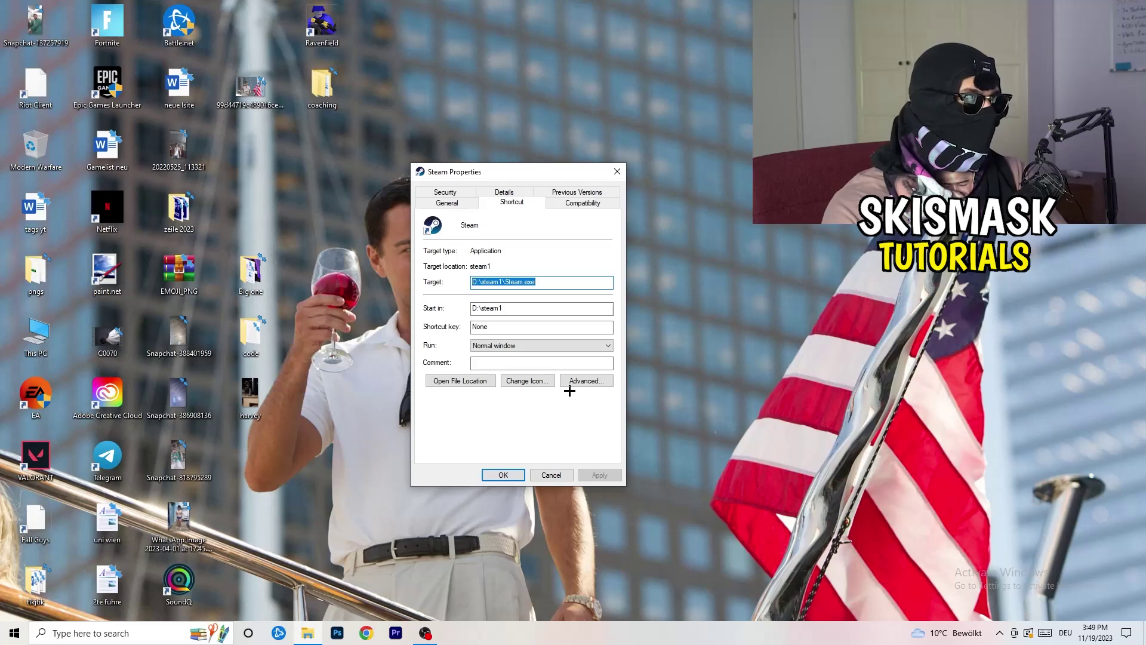
left_click(583, 204)
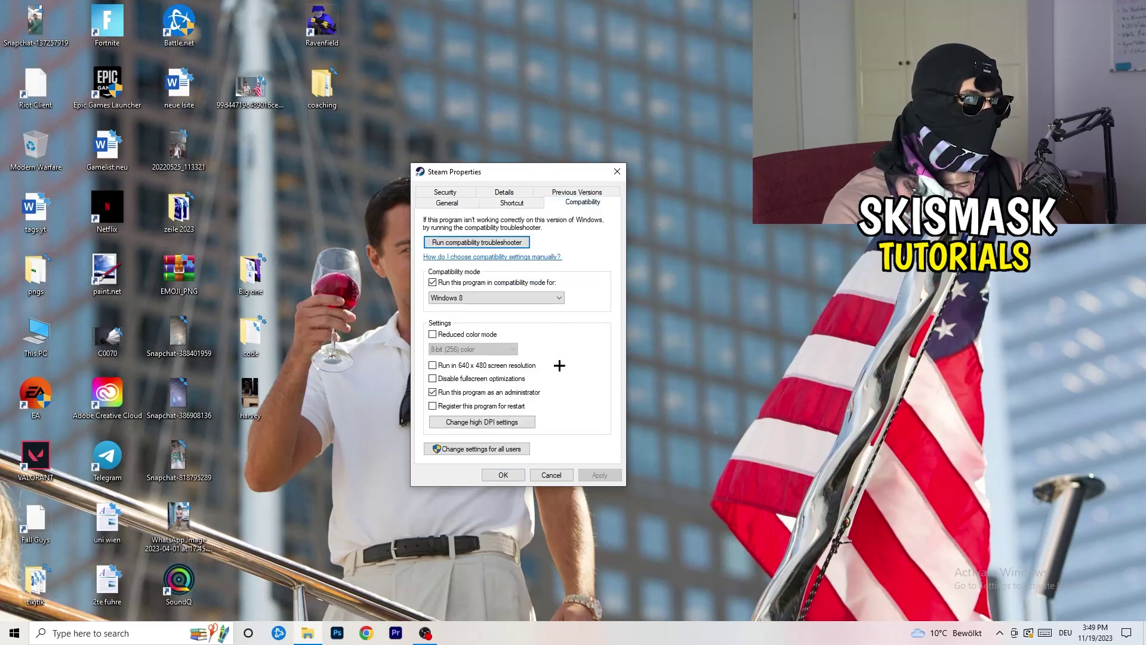
left_click_drag(522, 177, 657, 126)
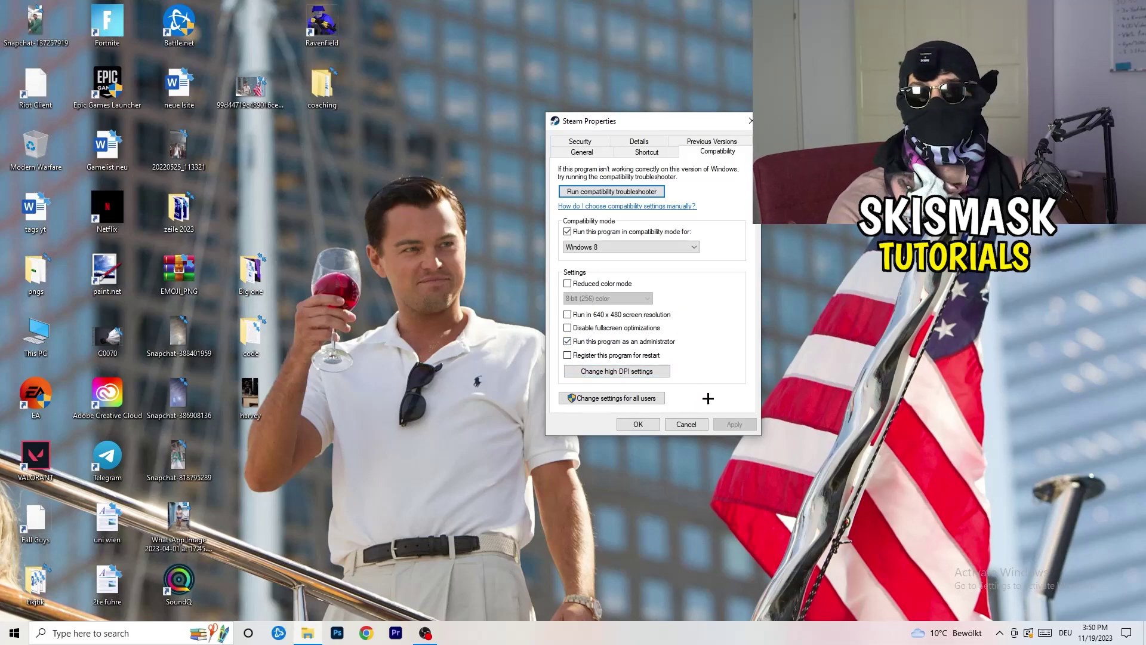
left_click(650, 427)
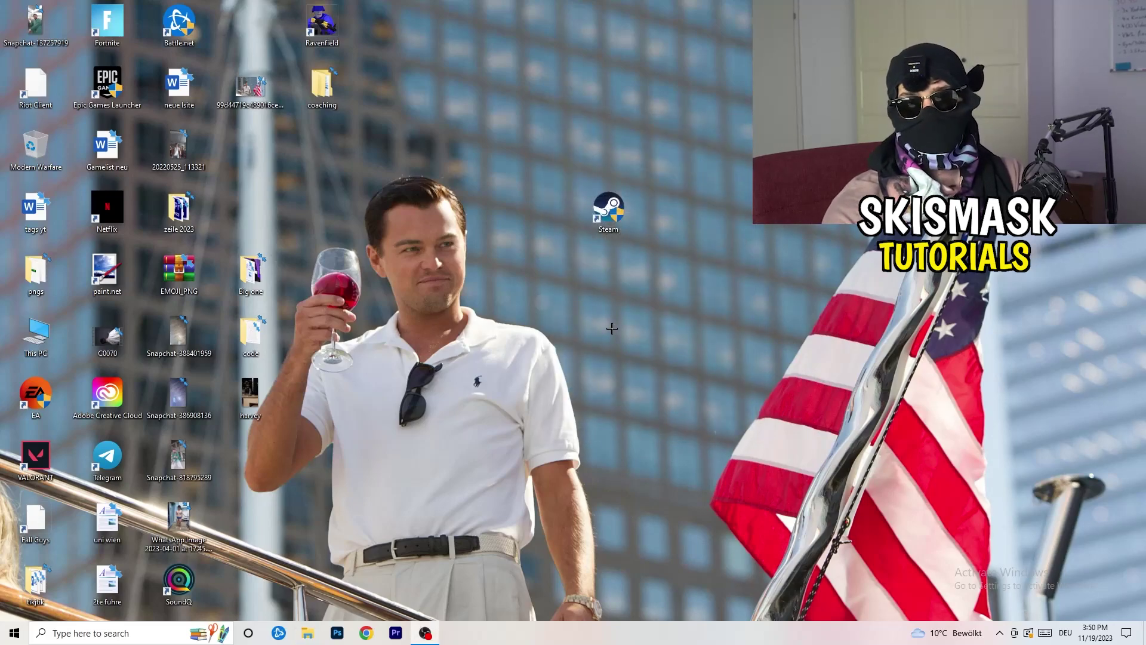
Move the Steam desktop shortcut closer to the other icons and recheck the compatibility settings in its properties
left_click_drag(609, 210, 537, 210)
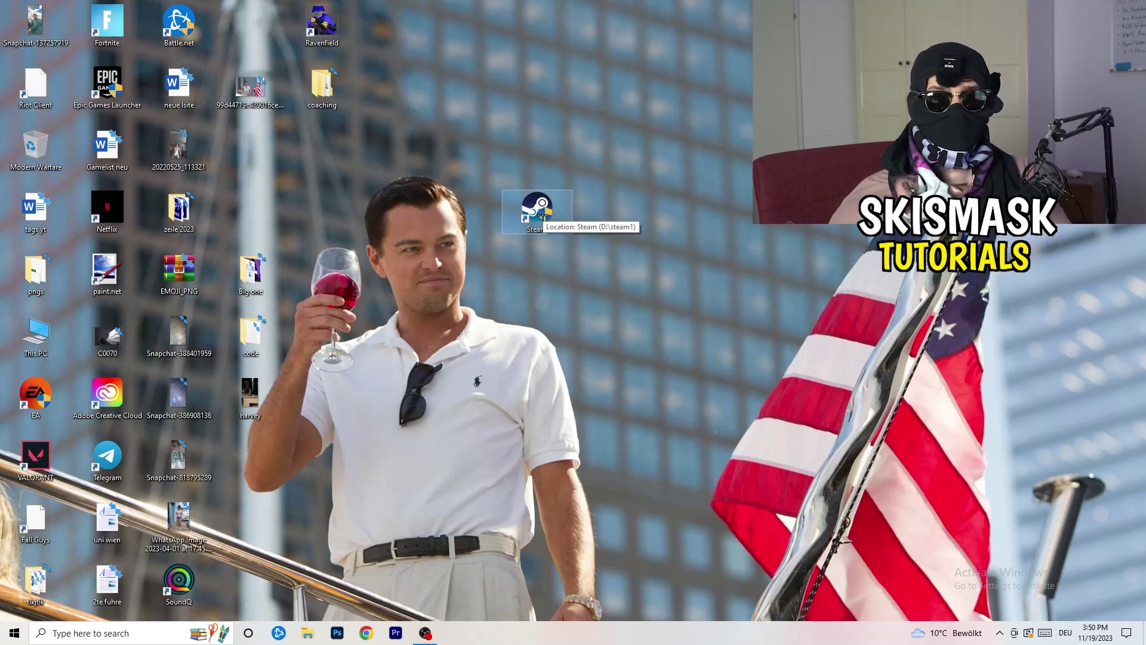
left_click_drag(542, 215, 395, 214)
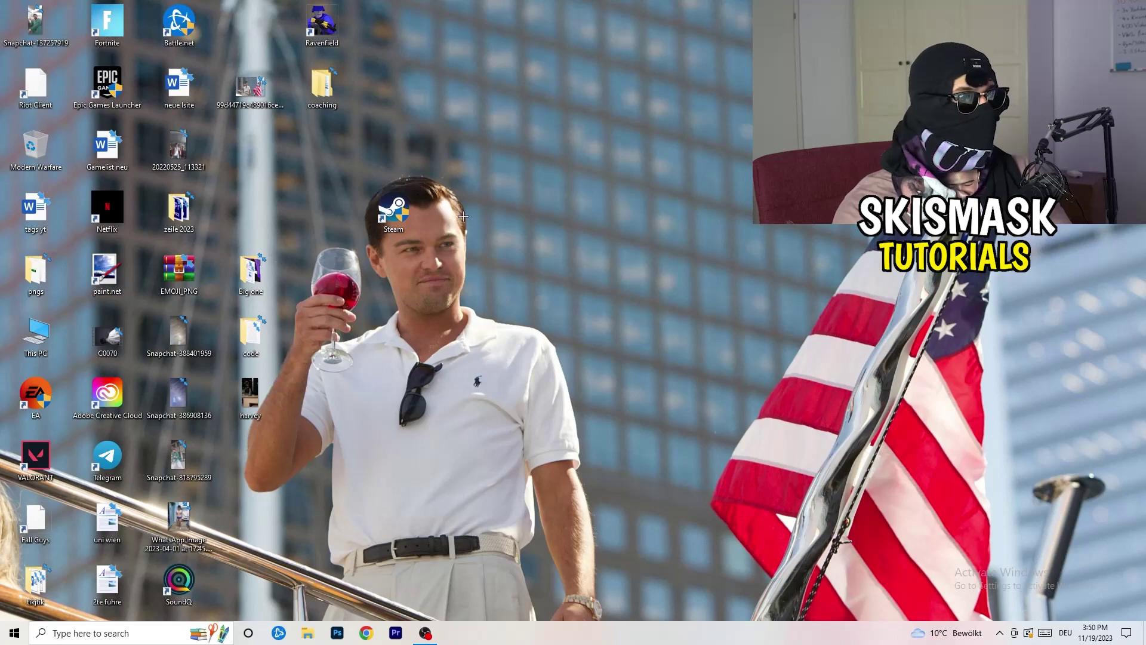
right_click(395, 222)
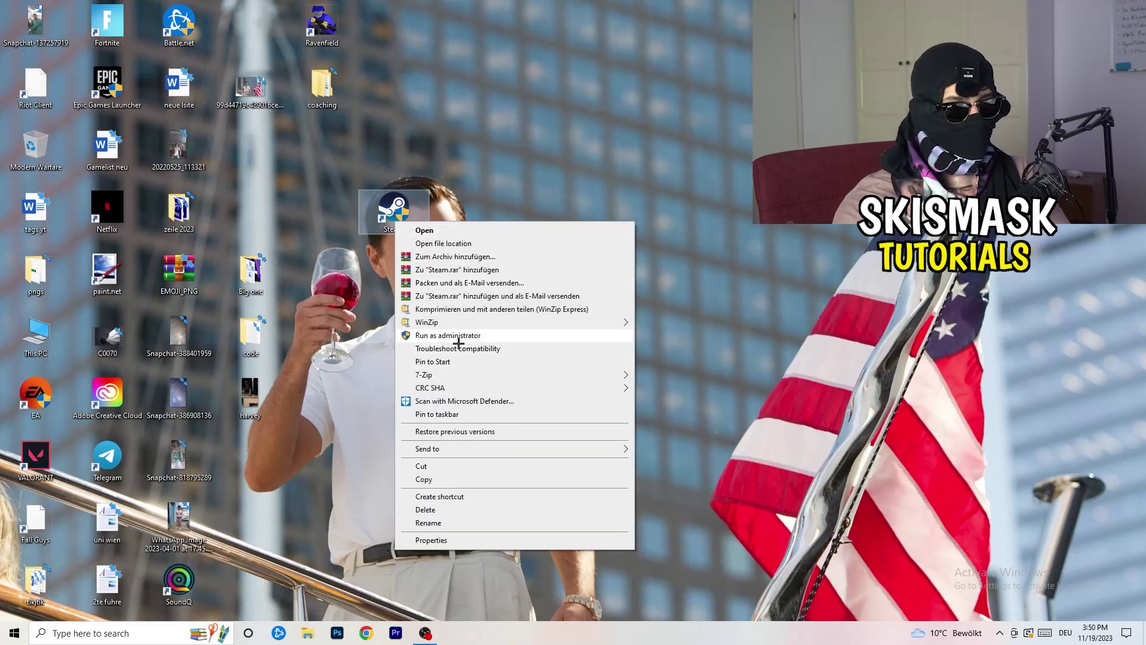
left_click(436, 539)
left_click(570, 261)
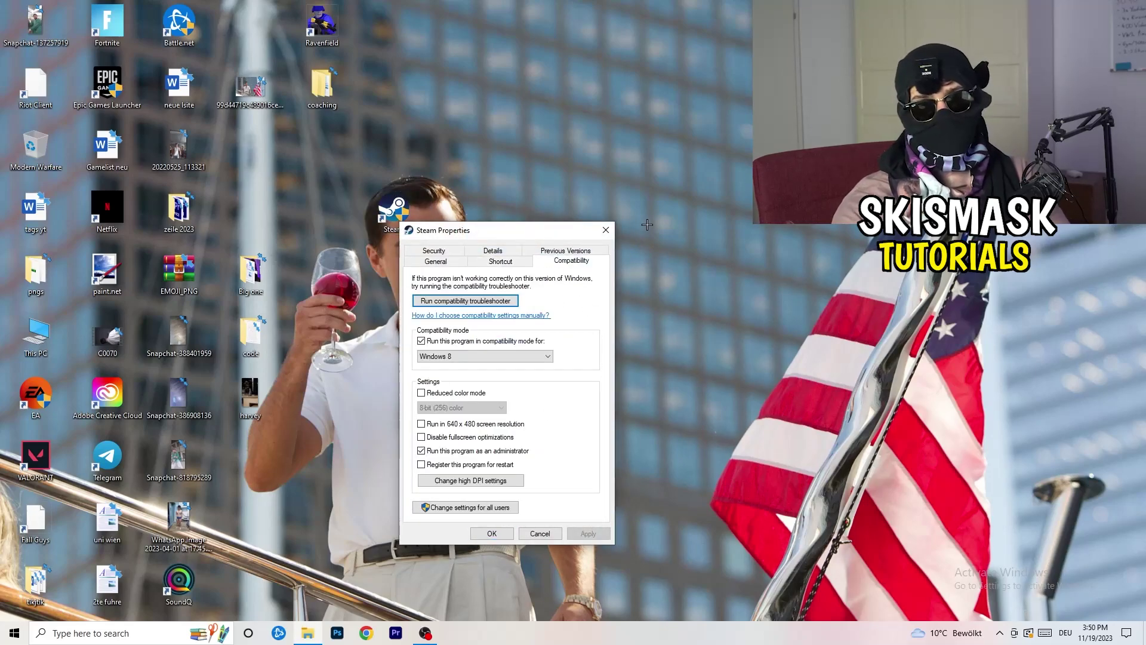
left_click(606, 231)
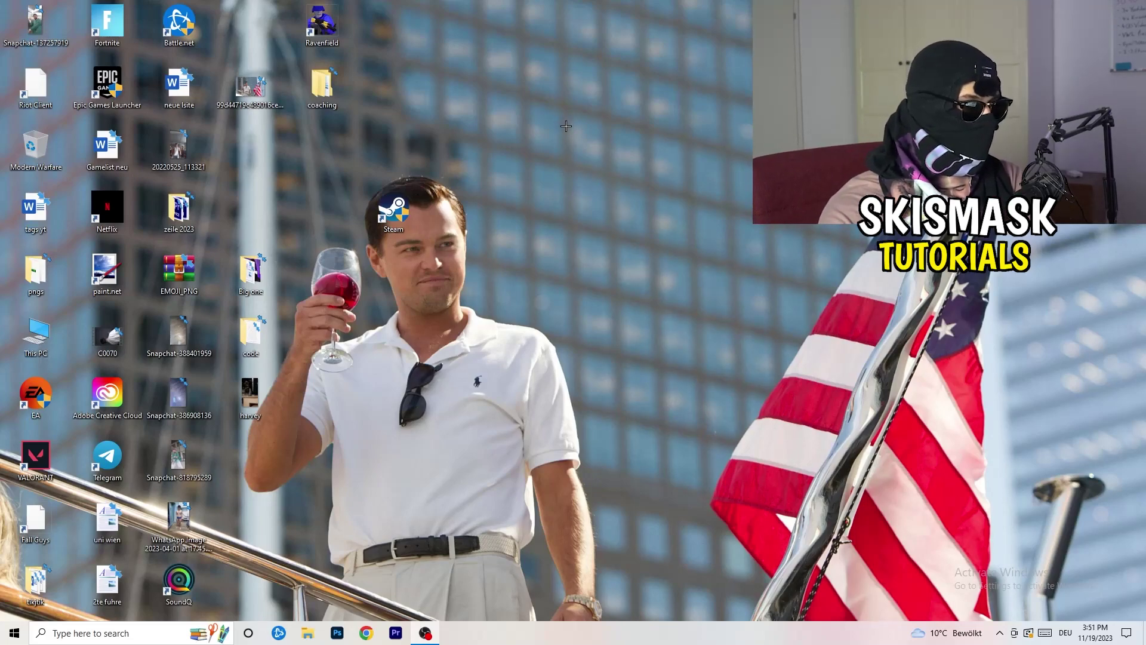
Open Task Manager from the taskbar and maximize its window
mouse_move(579, 641)
left_mouse_down()
mouse_move(622, 620)
mouse_move(978, 332)
mouse_move(645, 559)
mouse_move(583, 609)
mouse_move(583, 636)
left_mouse_up()
right_click(584, 637)
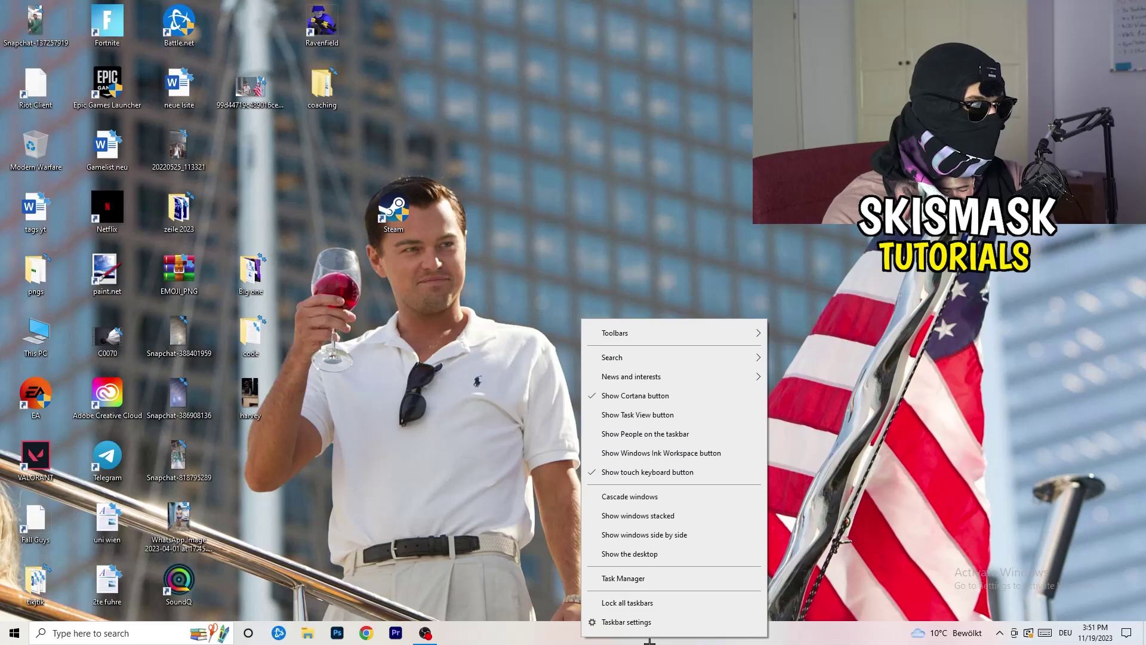
left_click(638, 579)
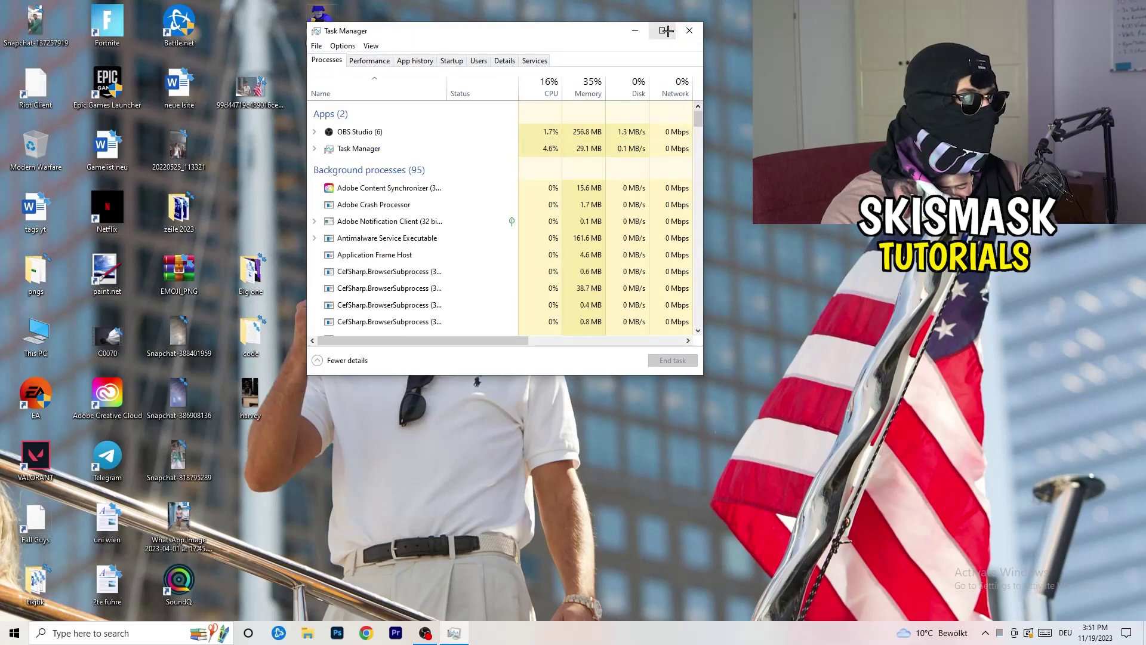
left_click(666, 30)
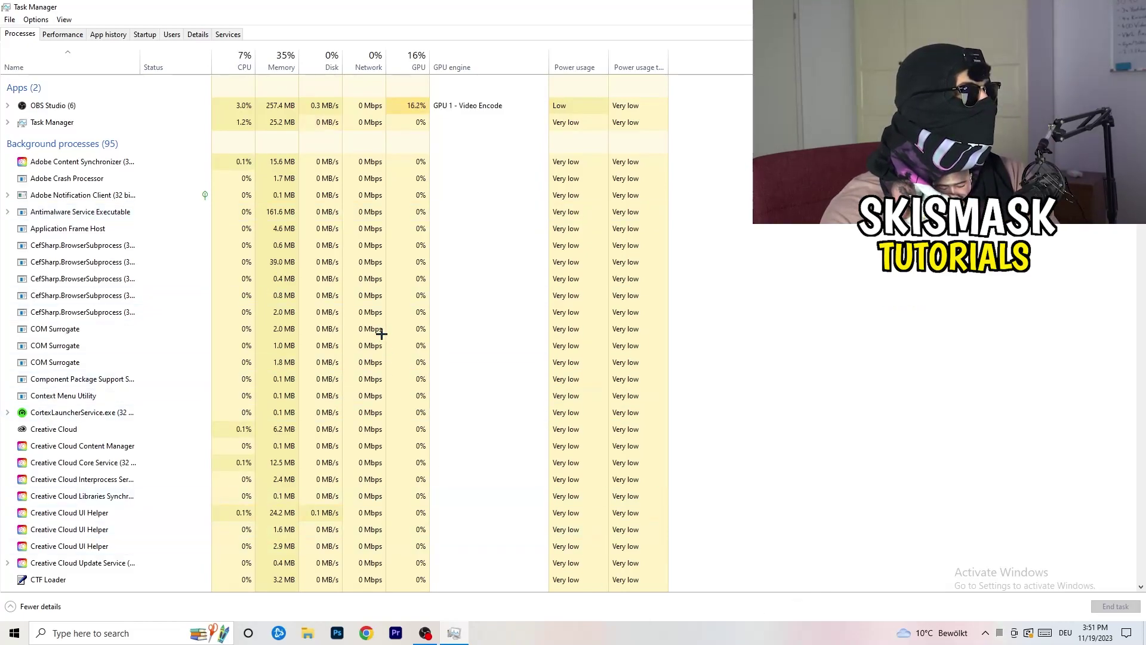
In the detailed process list, show the priority options for a Creative Cloud UI Helper.exe process
left_click(197, 35)
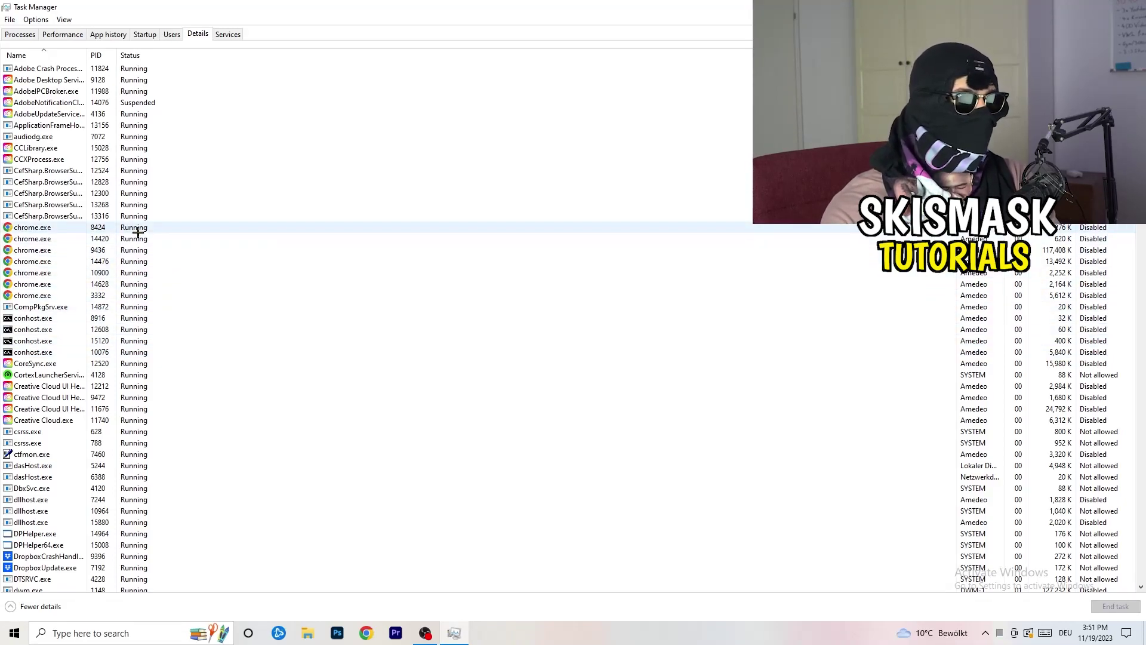
scroll(137, 233, "down", 3)
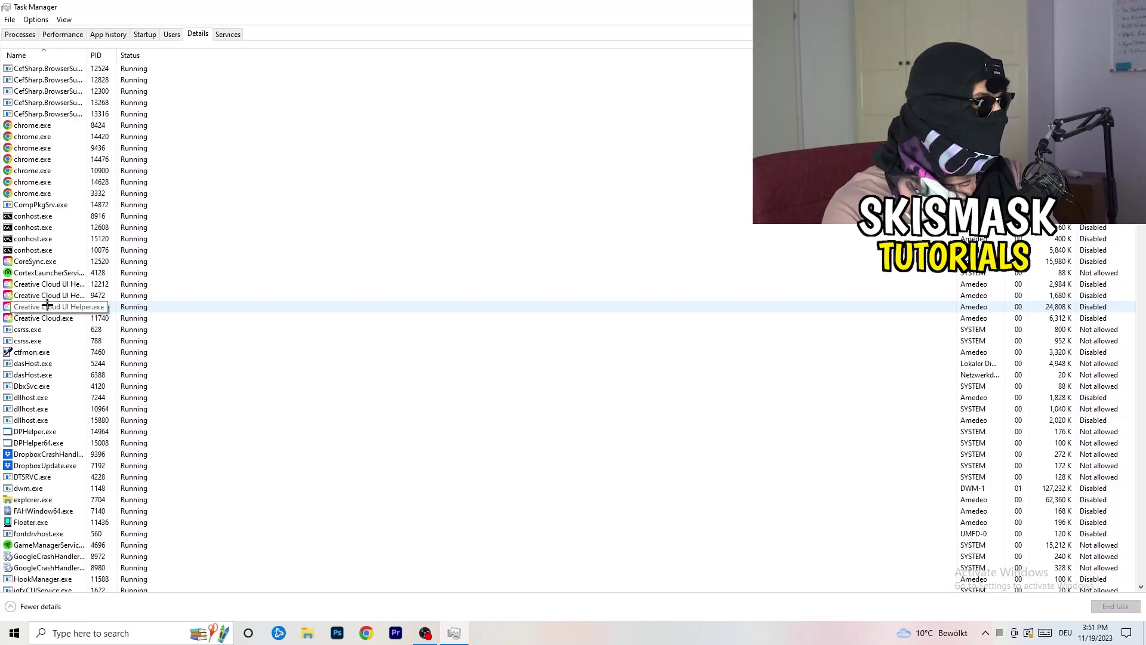
right_click(47, 306)
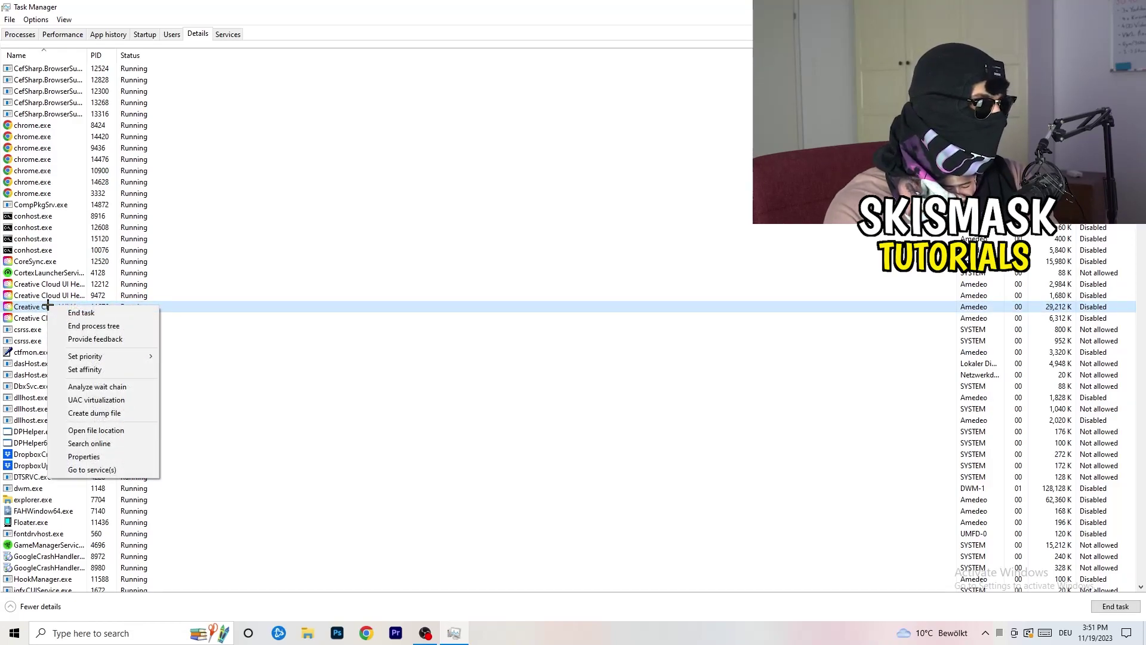
mouse_move(105, 359)
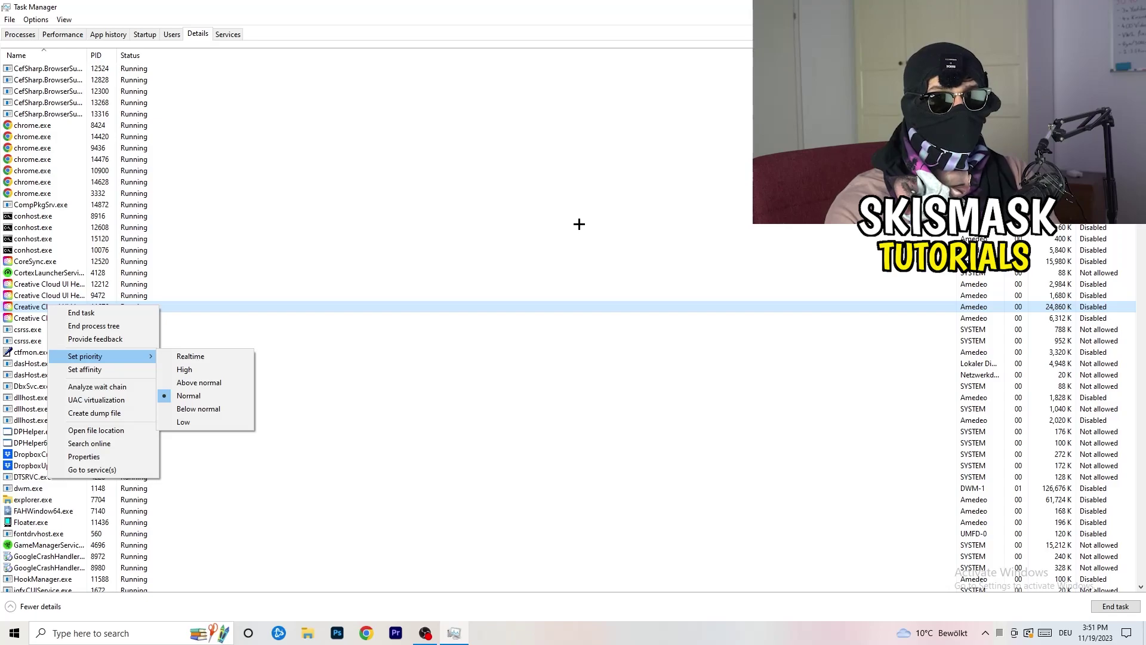
Review the programs that launch at startup and show the disable option for File Association Helper without applying it
left_click(151, 34)
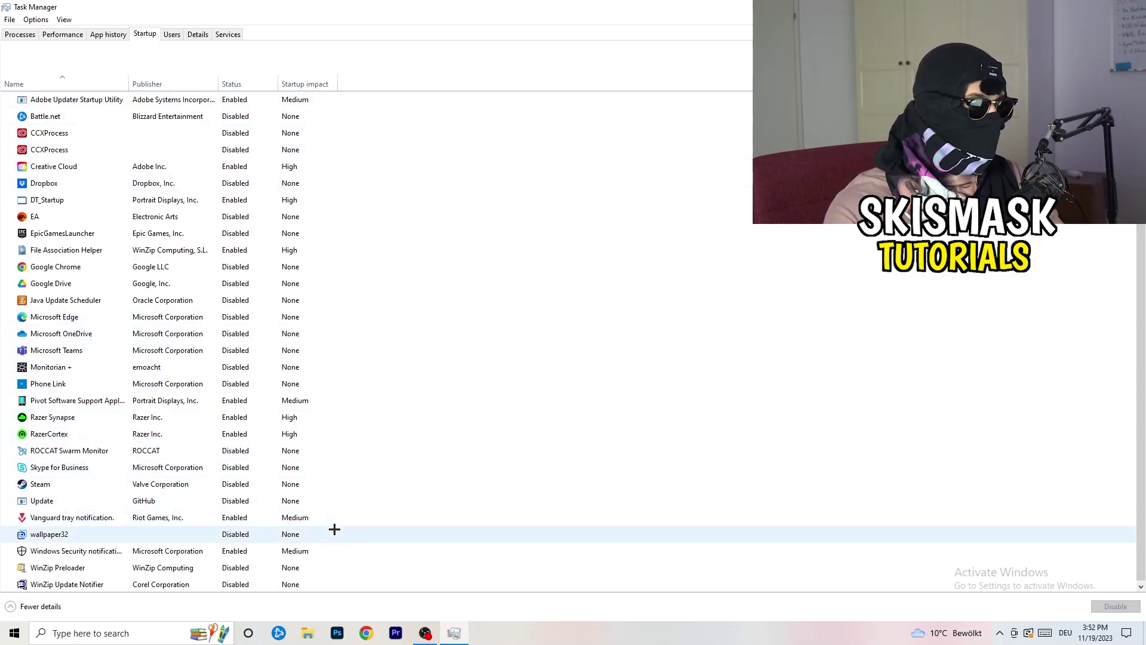
scroll(337, 528, "down", 1)
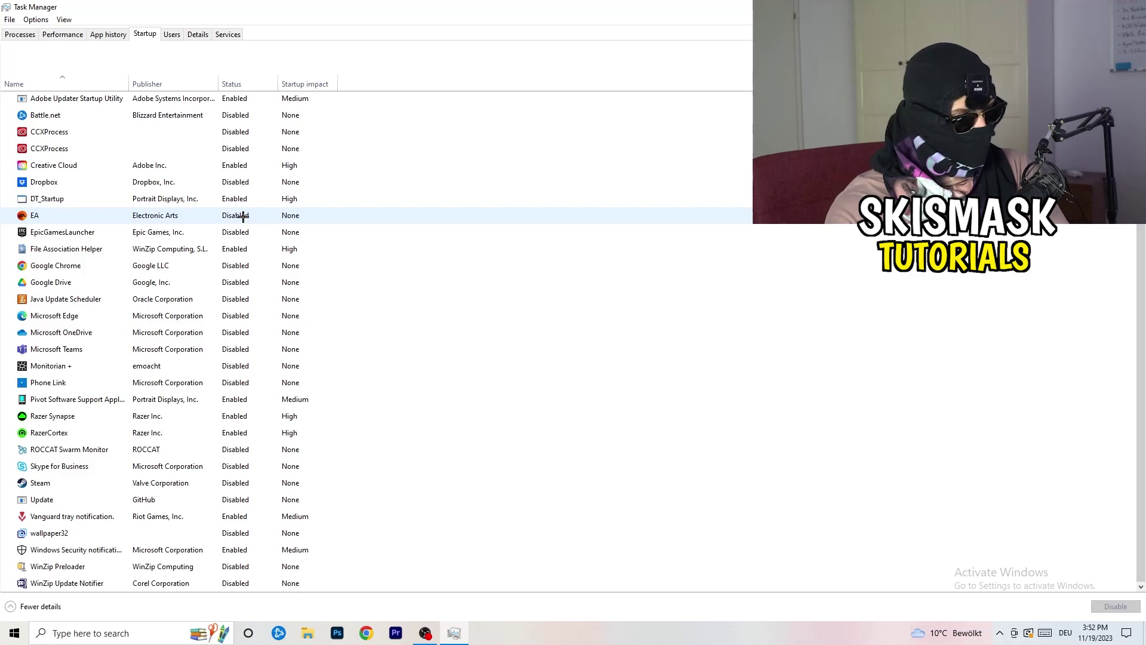
right_click(239, 249)
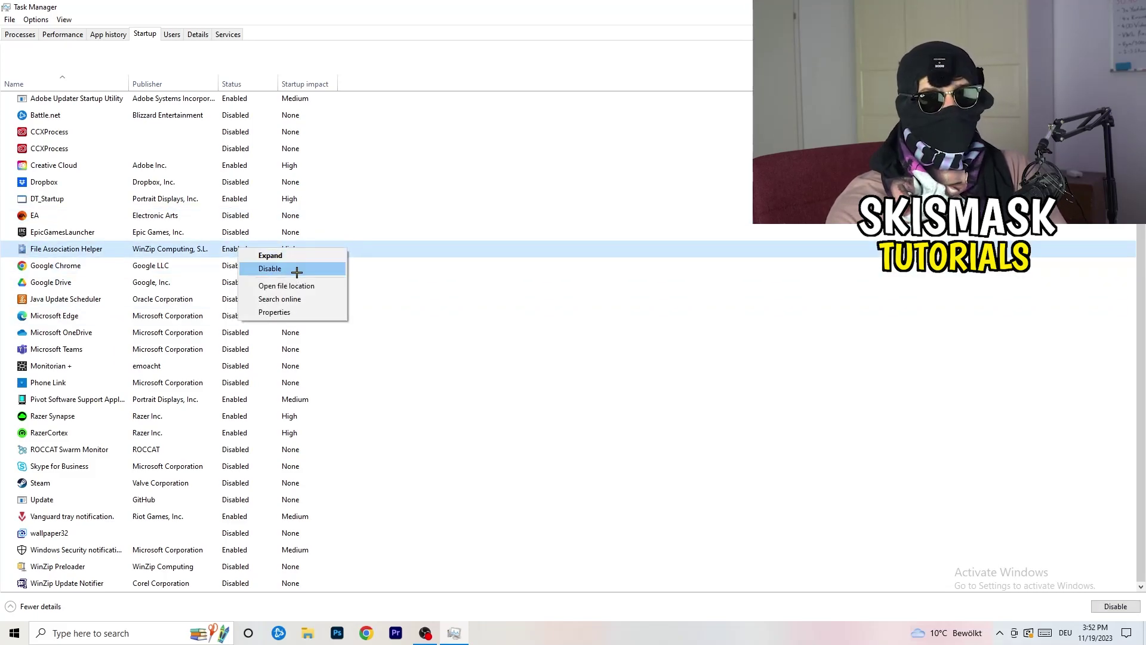
left_click(468, 87)
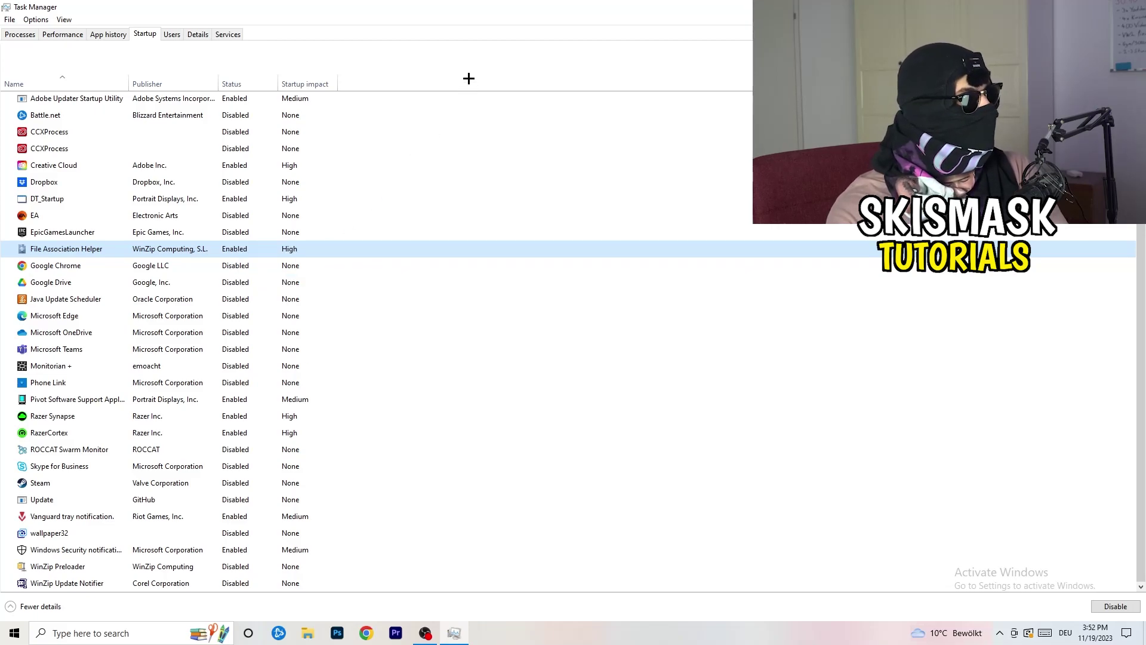
Sort the running processes by CPU and GPU usage and look through the list for resource-heavy ones
left_click(33, 35)
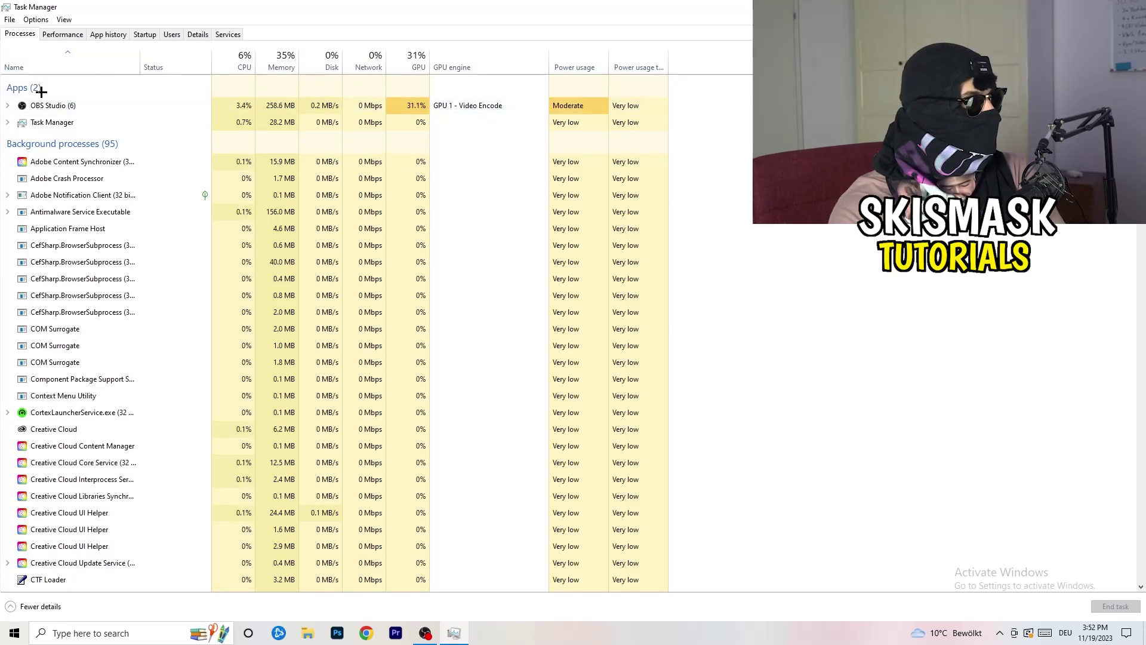
left_click(236, 60)
left_click(403, 54)
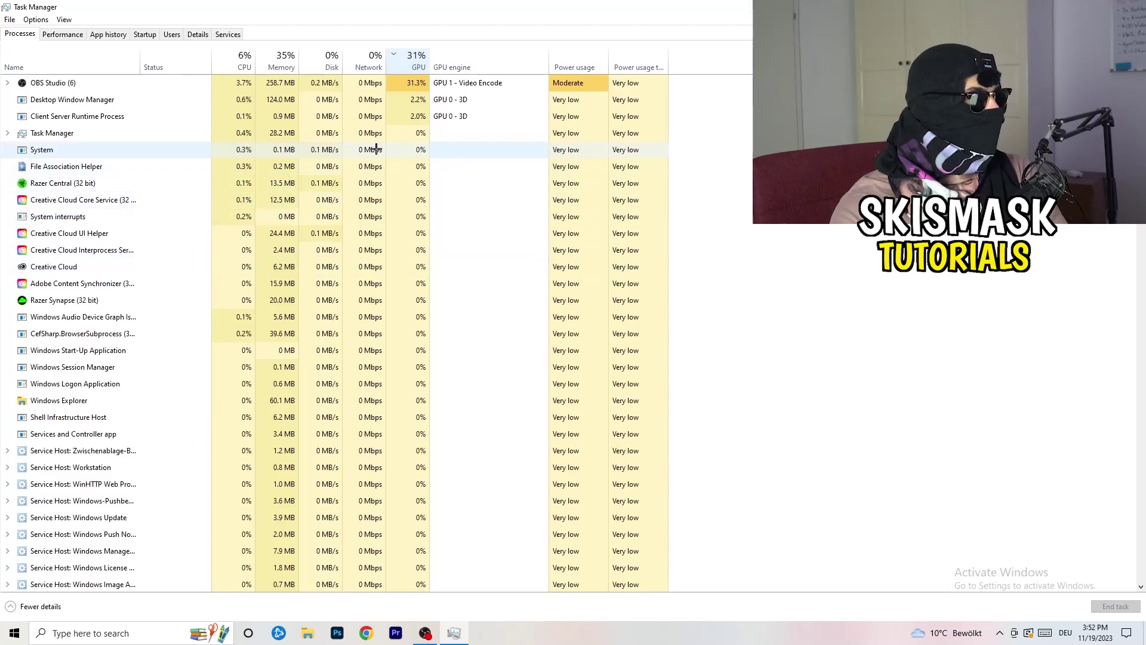
left_click(413, 60)
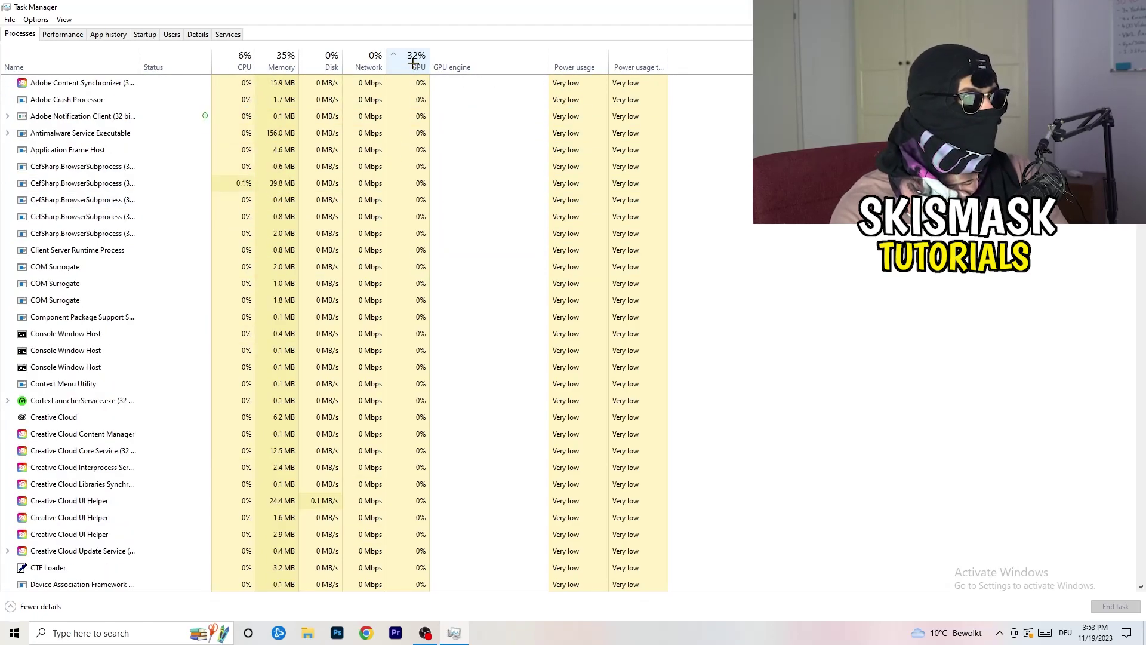
scroll(417, 187, "down", 13)
scroll(421, 188, "up", 11)
scroll(423, 189, "up", 2)
scroll(424, 179, "down", 20)
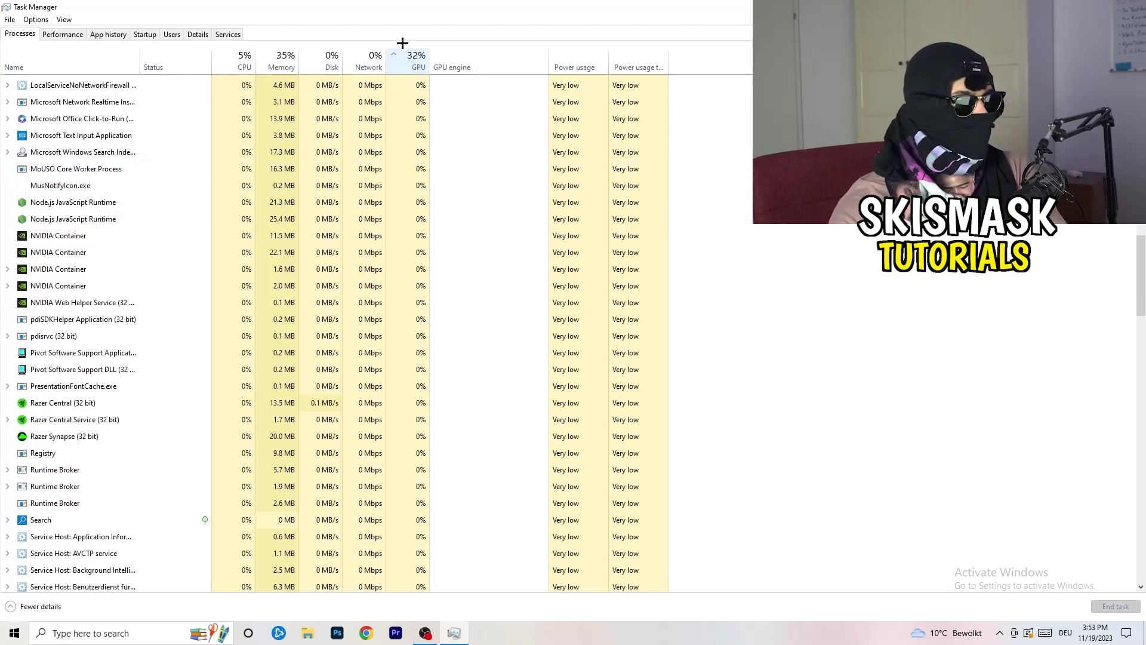
Show the end-task option for the Microsoft Windows Search Indexer without using it, and close Task Manager
right_click(389, 148)
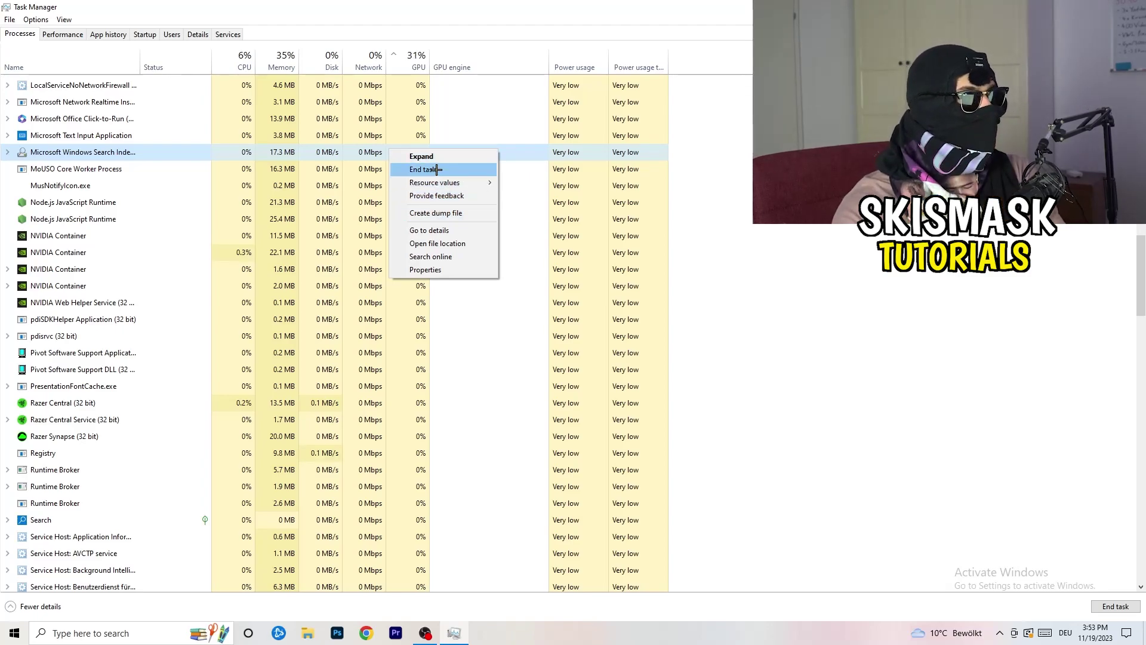
left_click(238, 58)
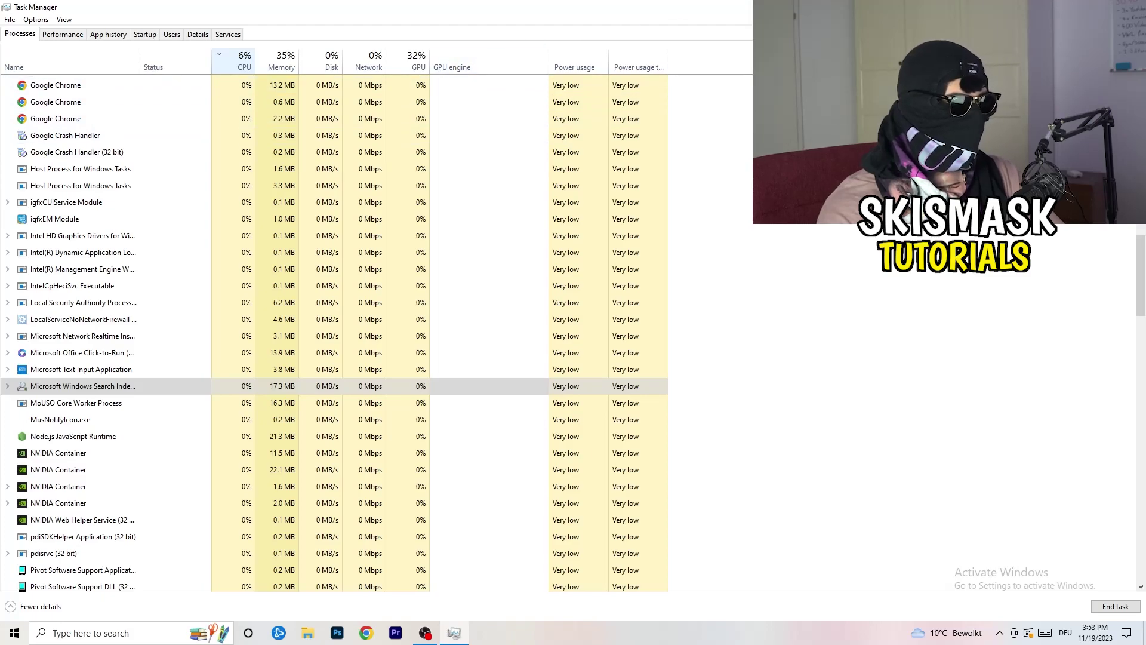
key("alt+F4")
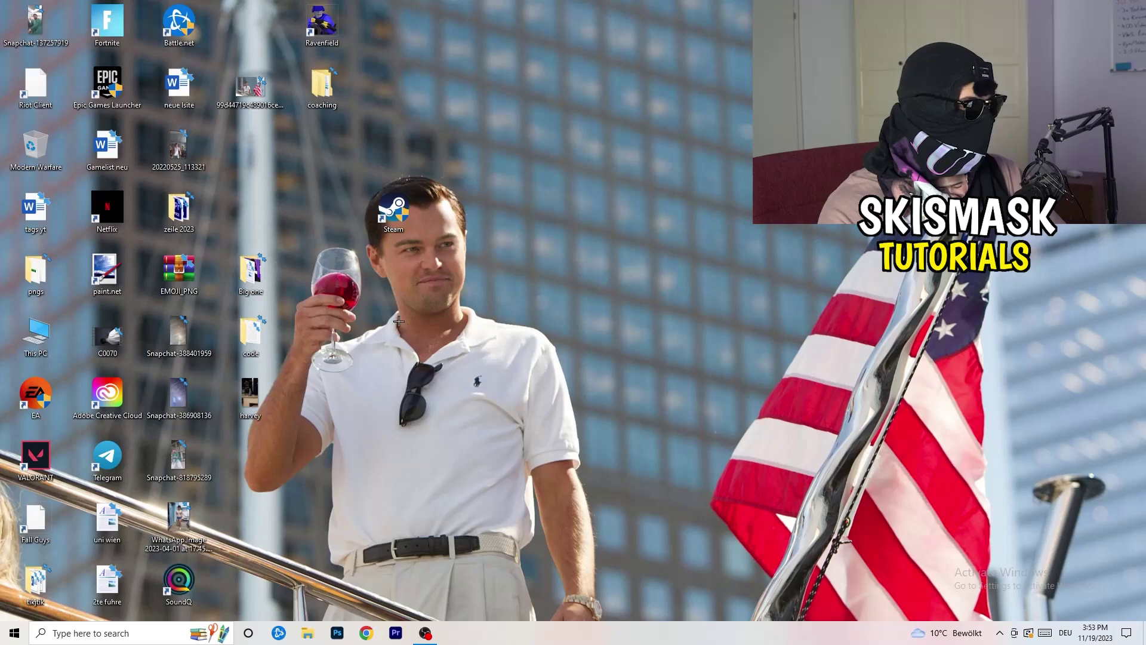
Open the Windows gaming settings and review the Xbox Game Bar, Captures and Game Mode options
left_click(14, 633)
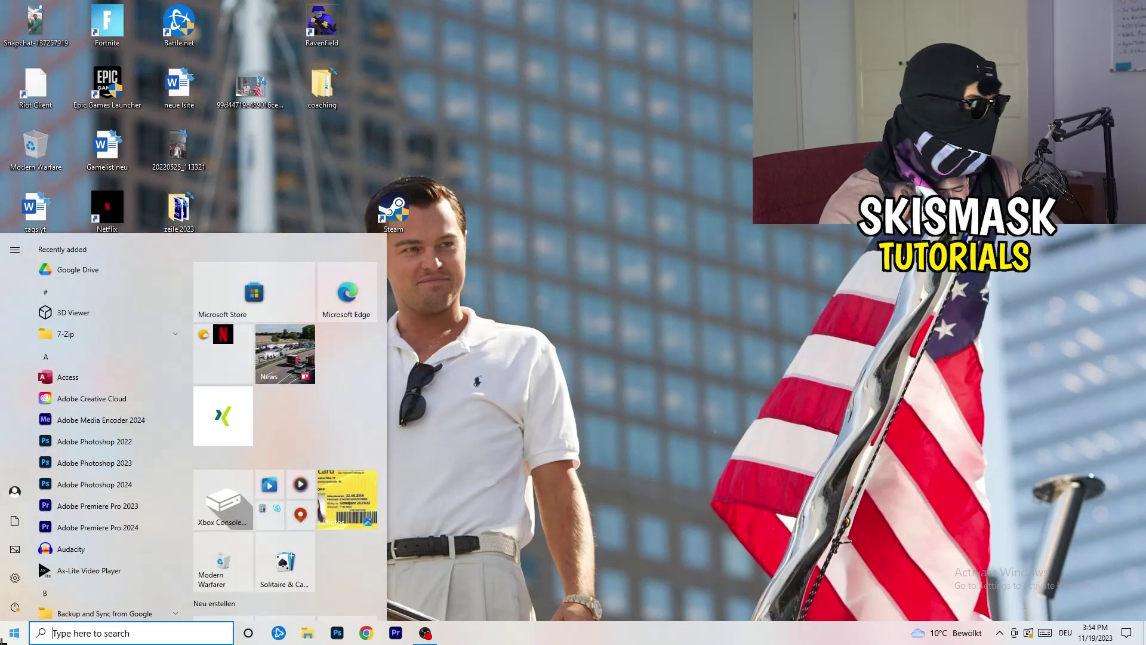
left_click(15, 577)
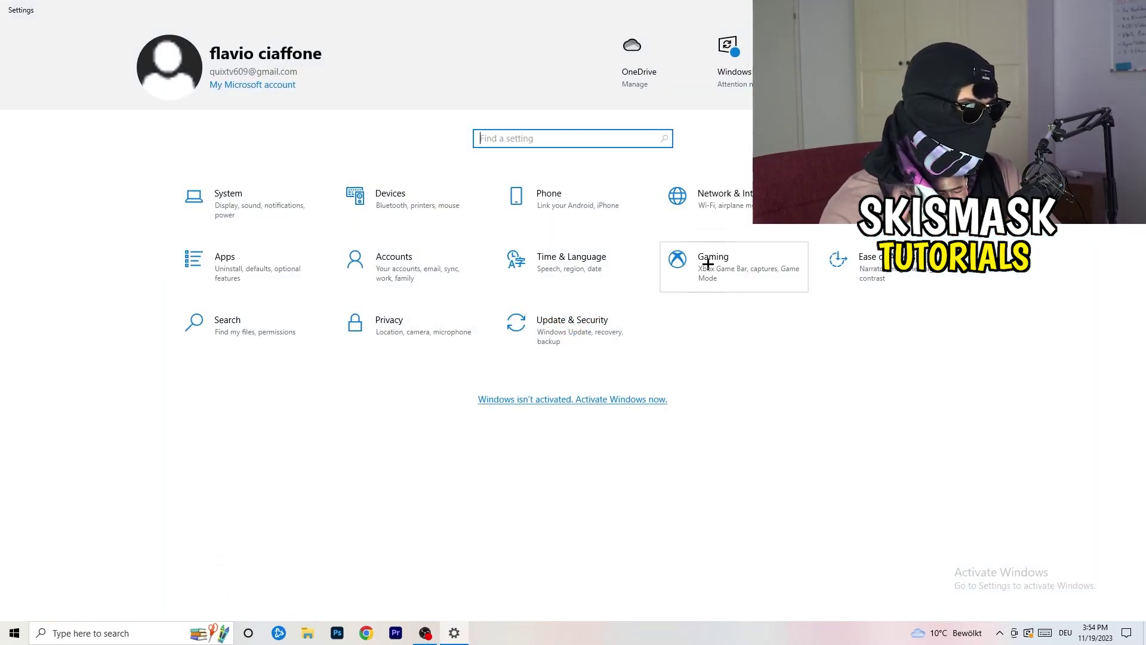
left_click(674, 267)
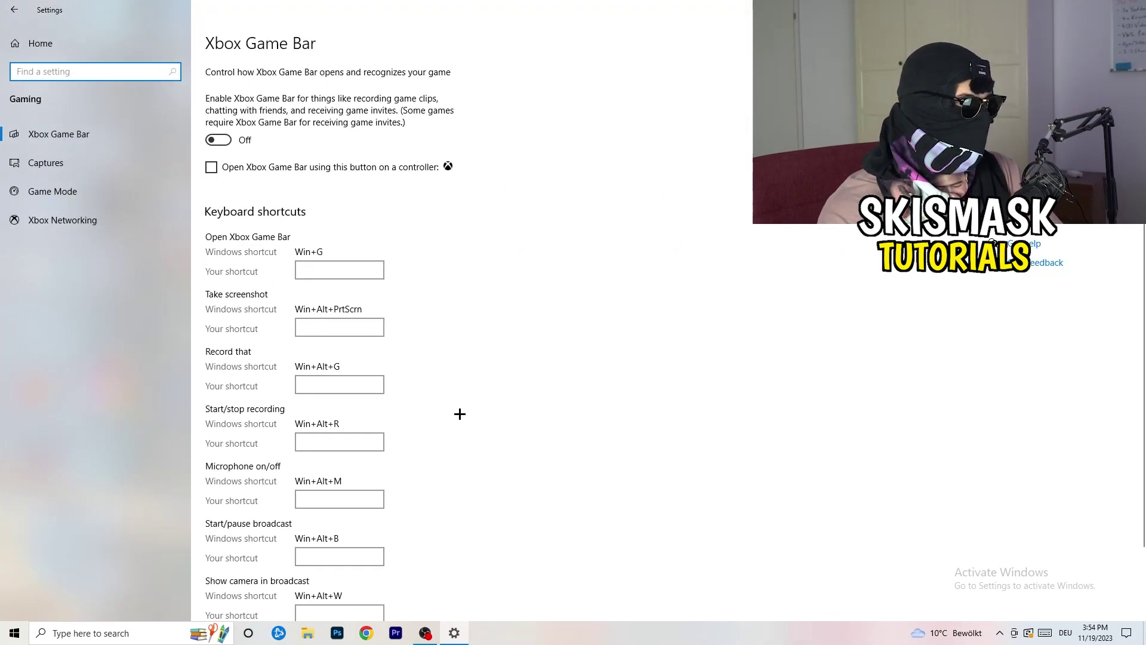
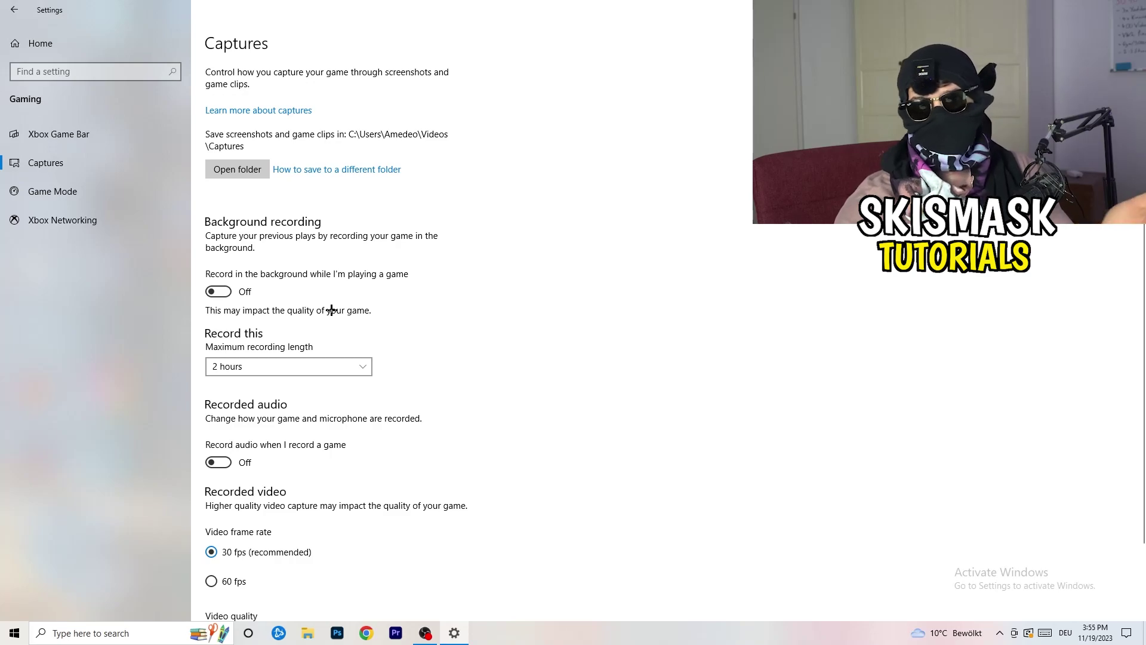
scroll(330, 310, "down", 1)
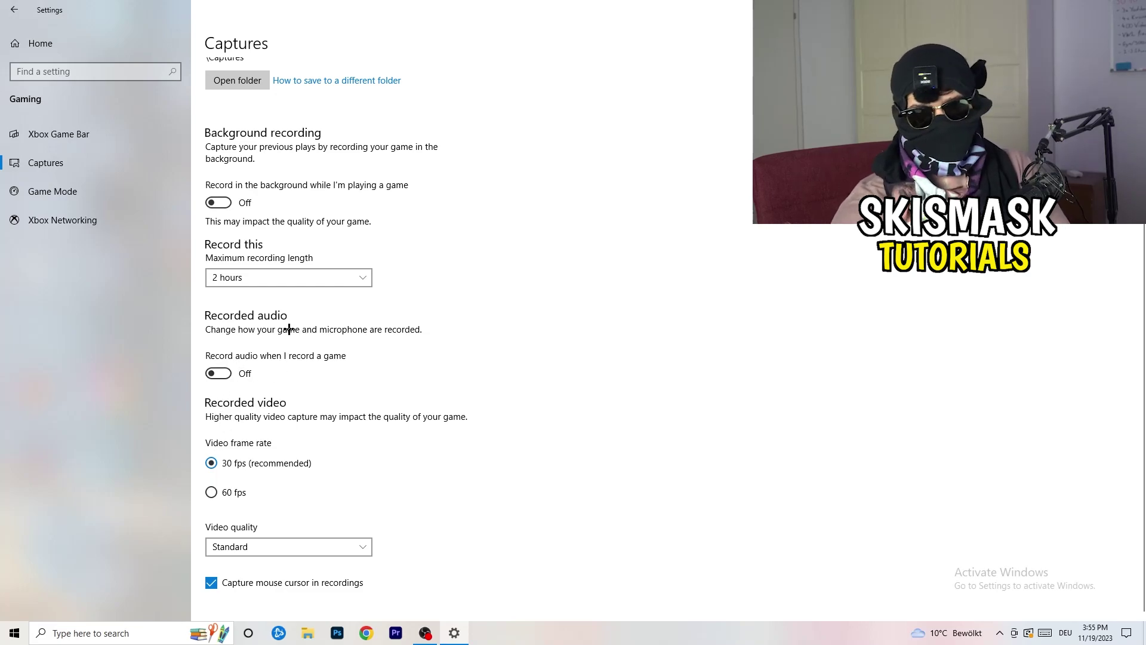
left_click(27, 189)
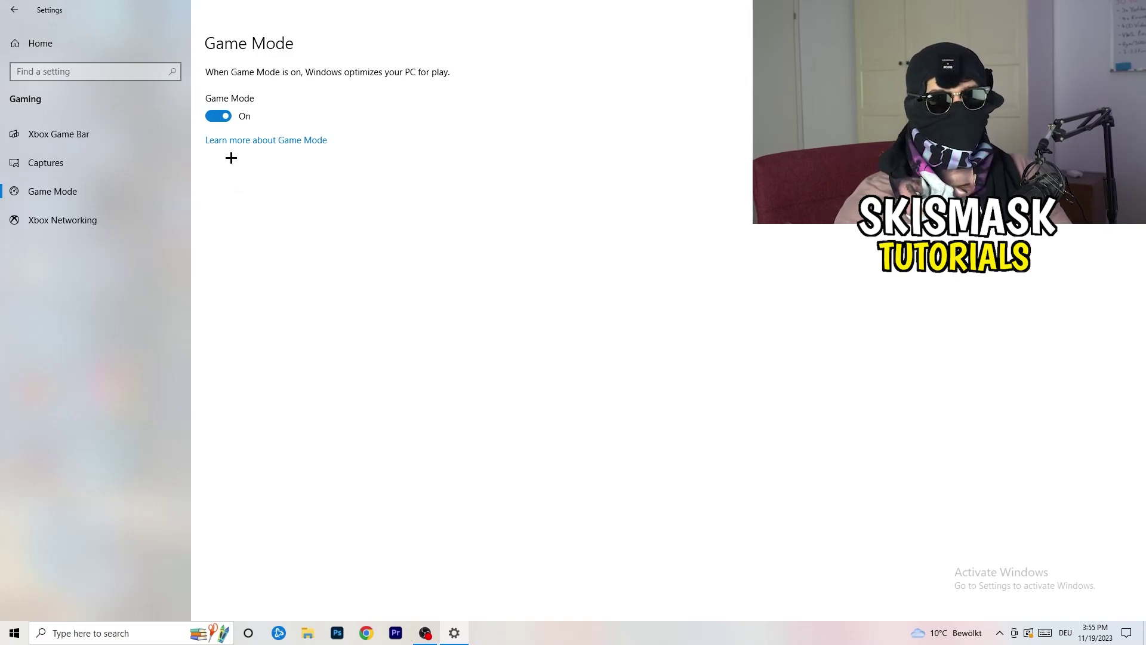
Open the Update & Security settings and check the Windows Update page for pending updates
left_click(13, 10)
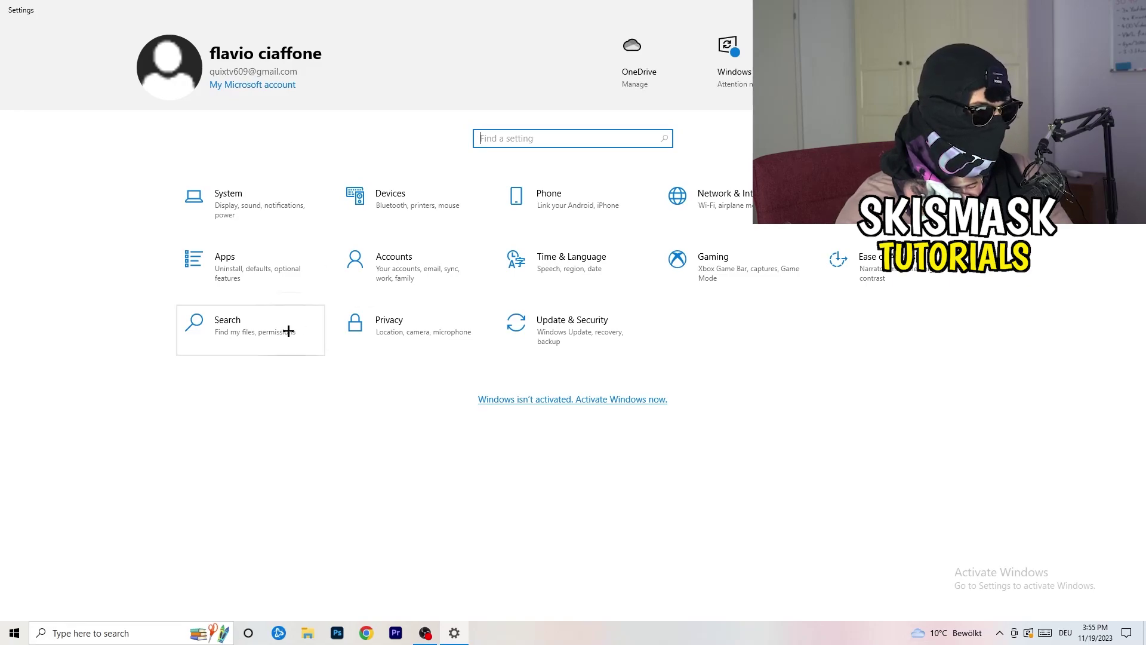
left_click(605, 328)
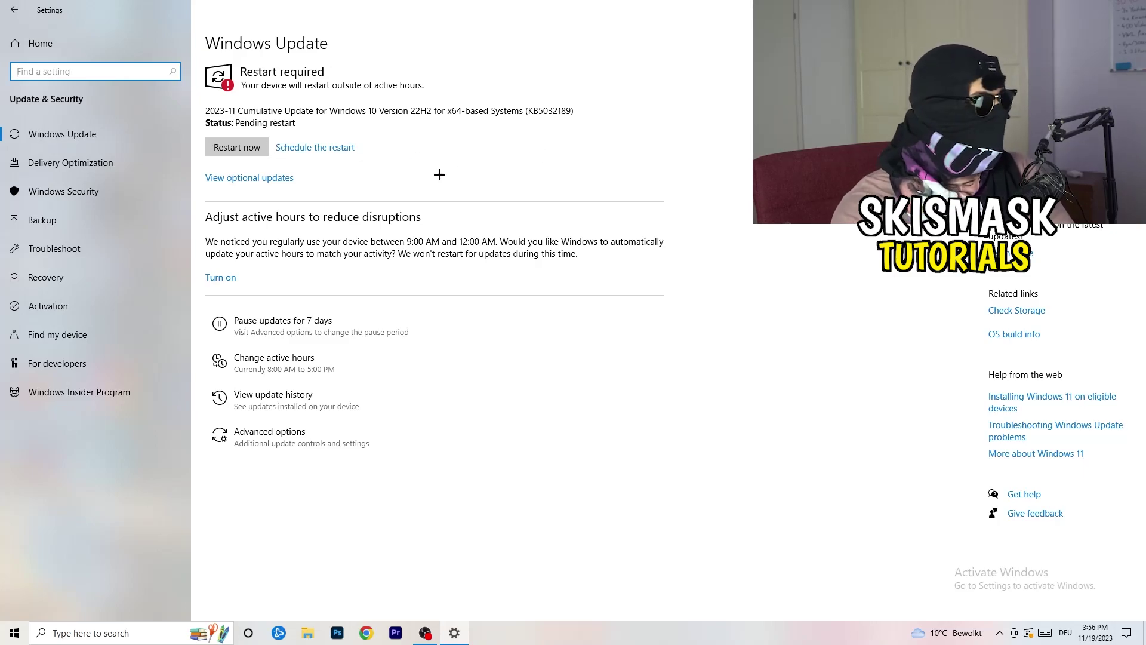
key("super+Down")
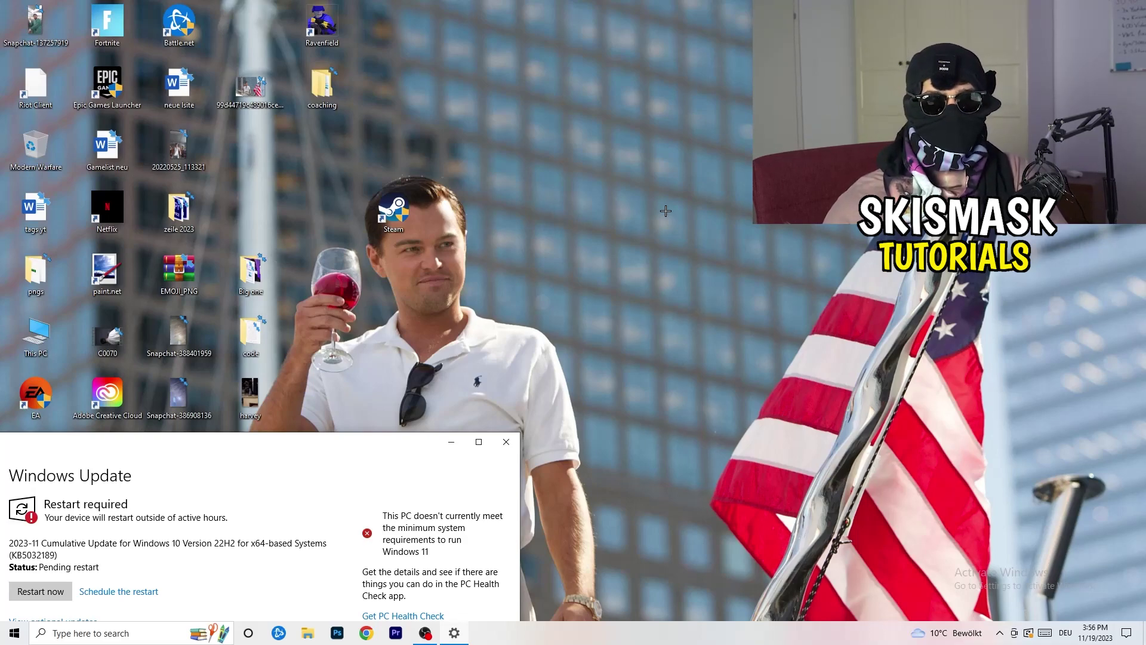
left_click(479, 442)
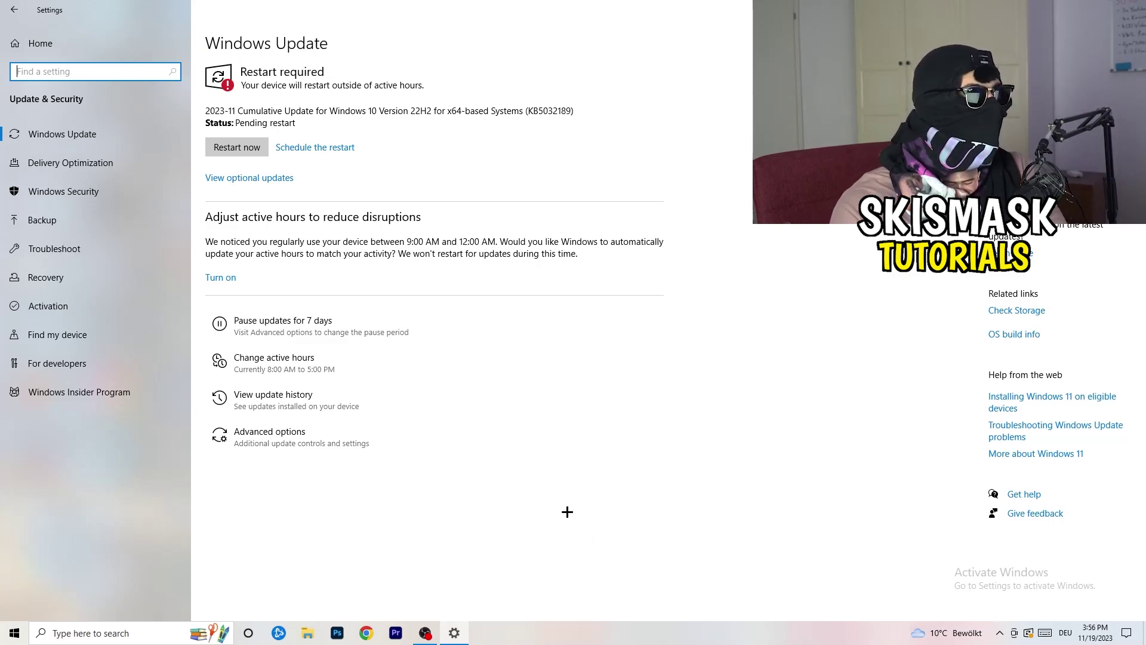
Open the System display settings and look through the text and app scaling options and the display resolution options
left_click(14, 10)
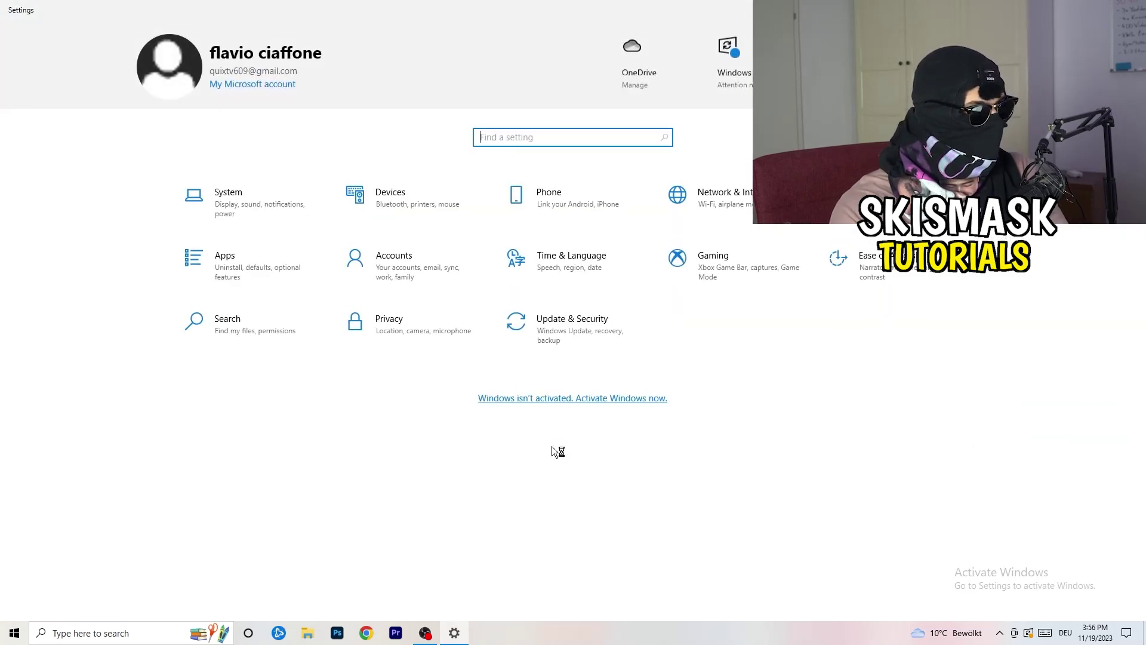
left_click(250, 218)
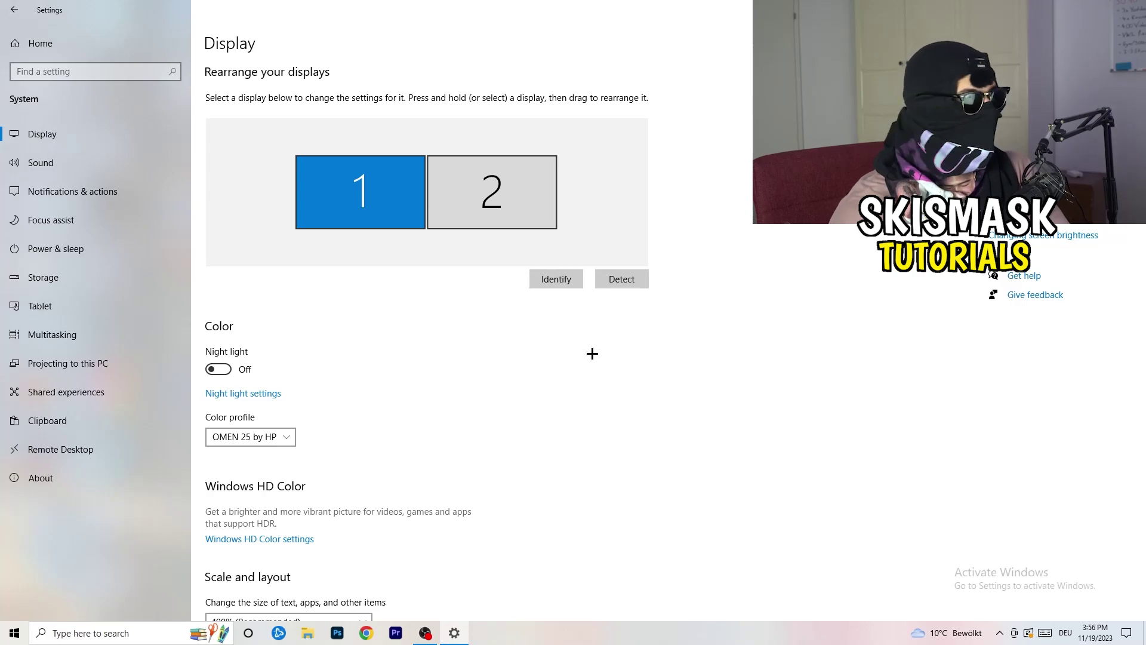
scroll(386, 259, "down", 5)
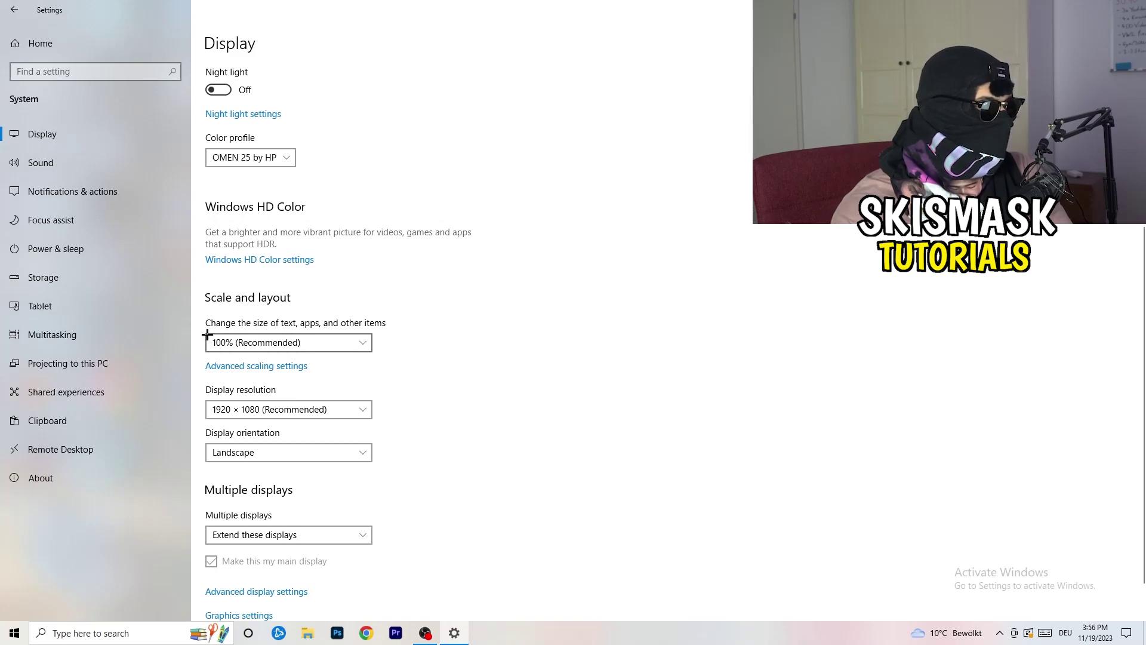
left_click(365, 340)
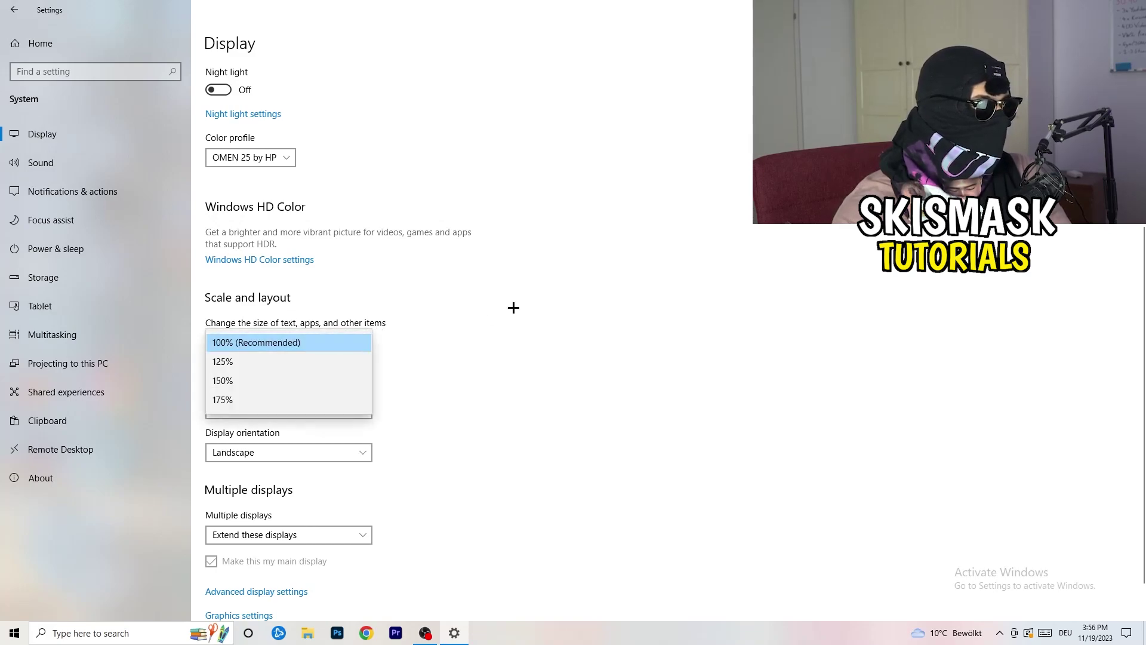
left_click(513, 308)
scroll(273, 323, "down", 1)
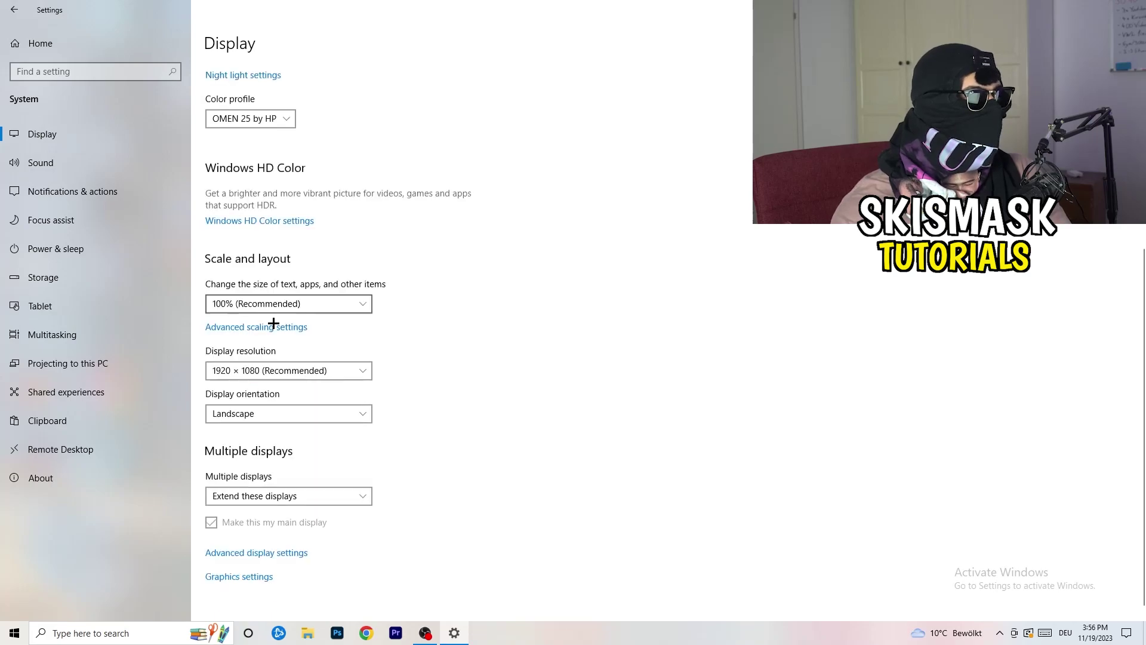
scroll(273, 323, "down", 1)
left_click(298, 360)
left_click(540, 325)
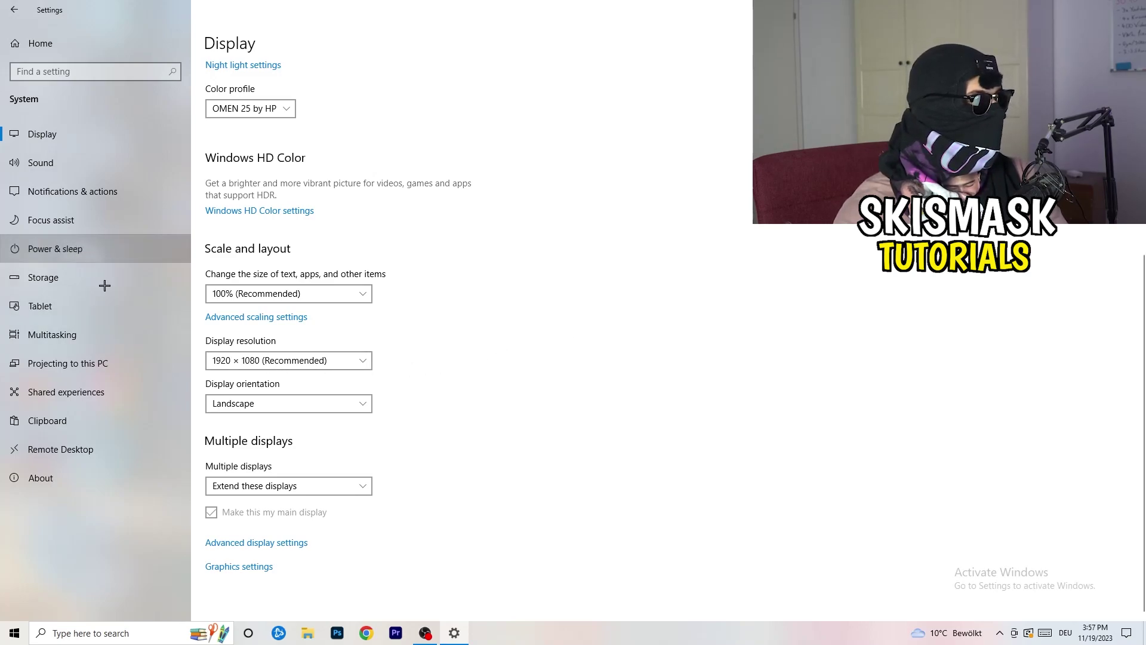
Open the additional power settings from Power & sleep, review the preferred and additional power plans, and close Power Options
left_click(102, 248)
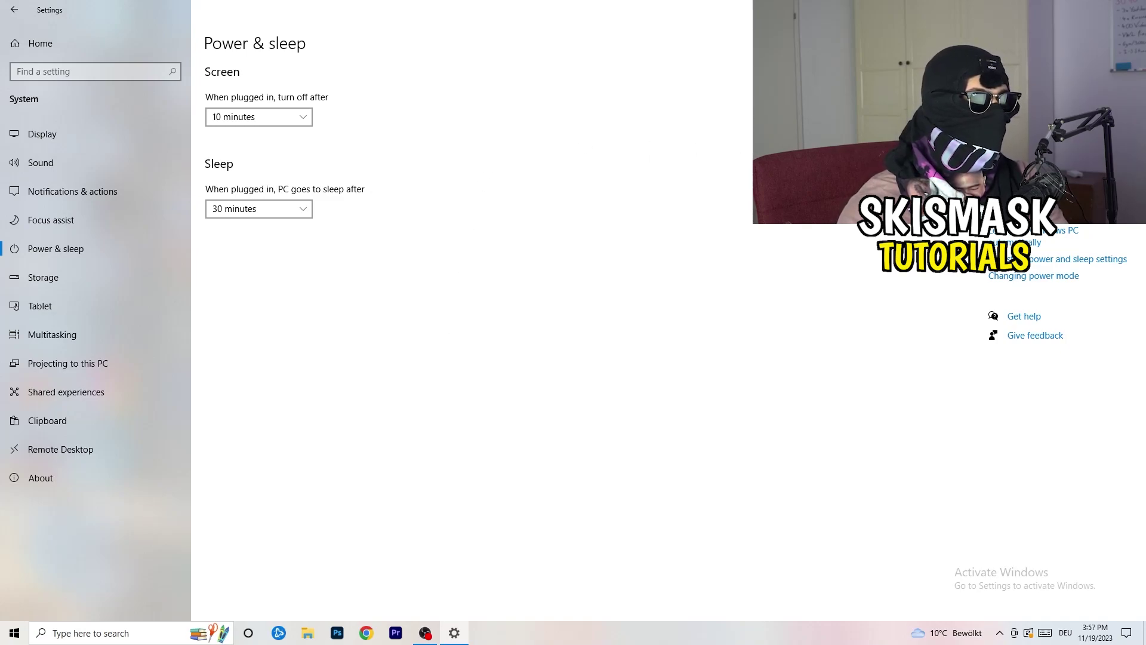
left_click(1026, 258)
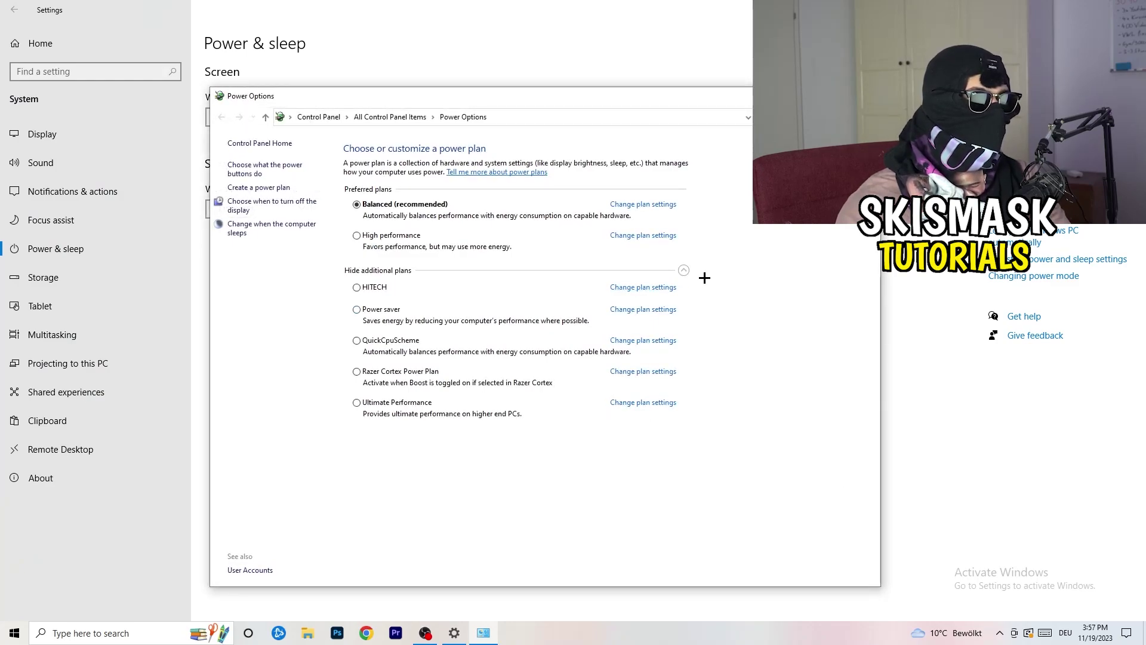
left_click(684, 271)
left_click(684, 270)
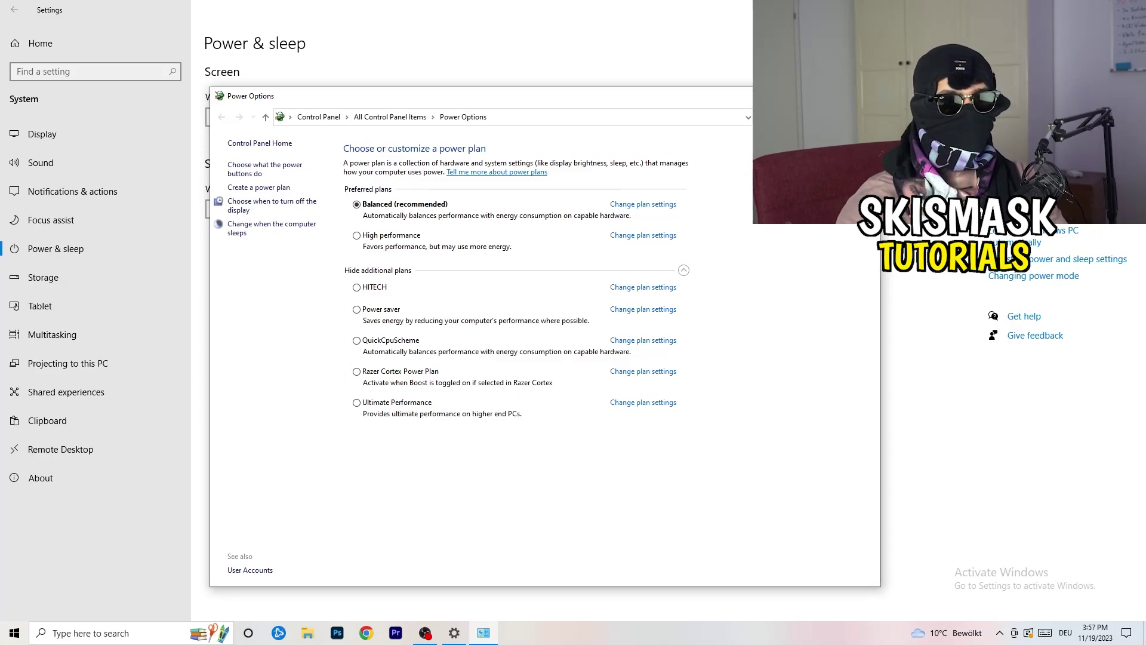
key("alt+F4")
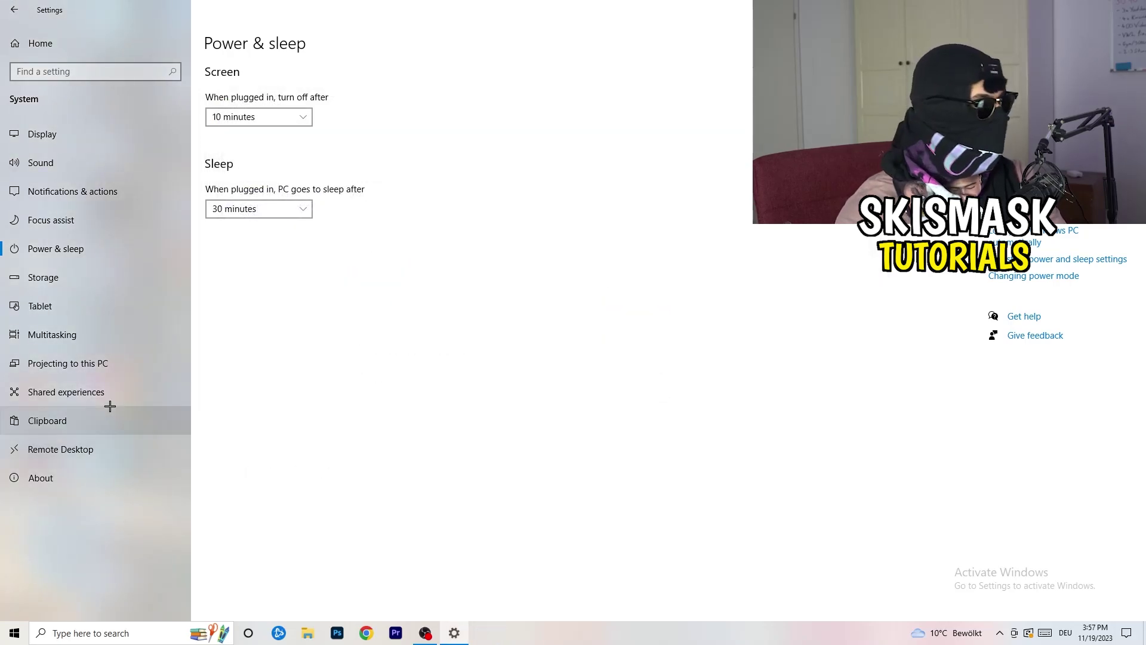
Open the Storage settings, review the Storage Sense configuration and cleanup options, and close Settings
left_click(69, 275)
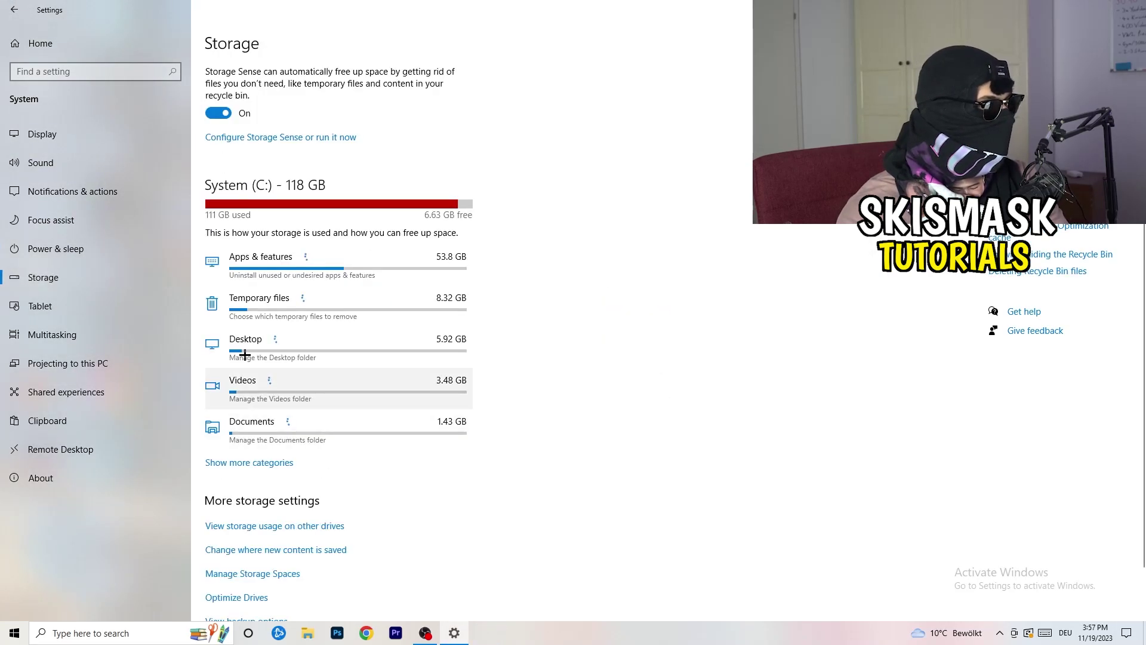
left_click(255, 142)
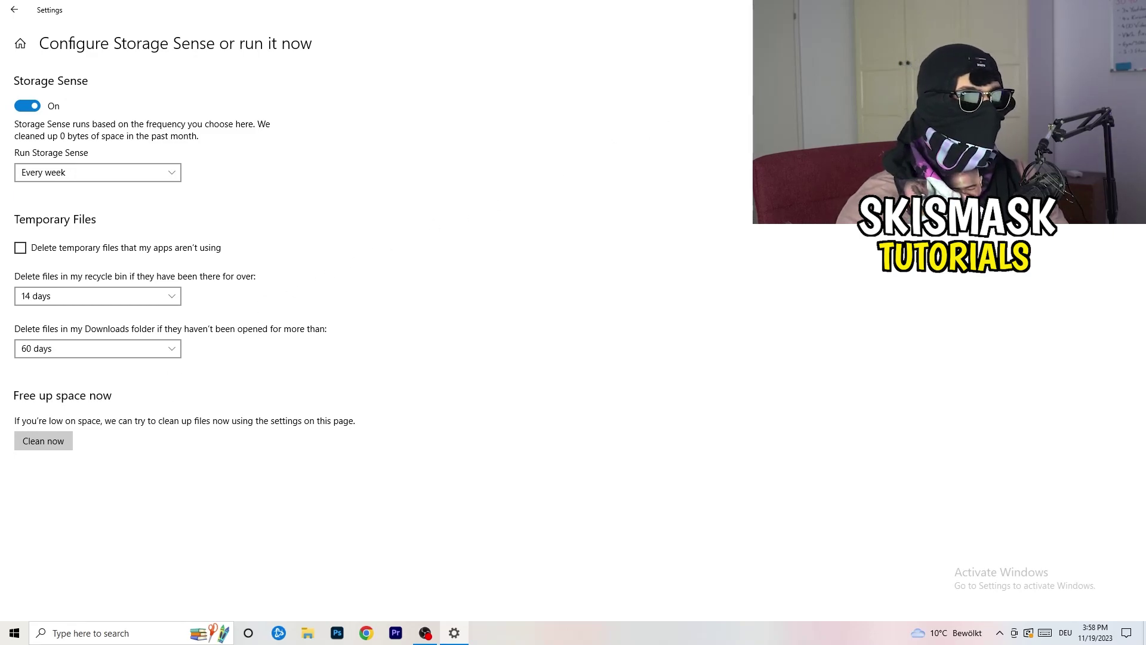
left_click(1131, 9)
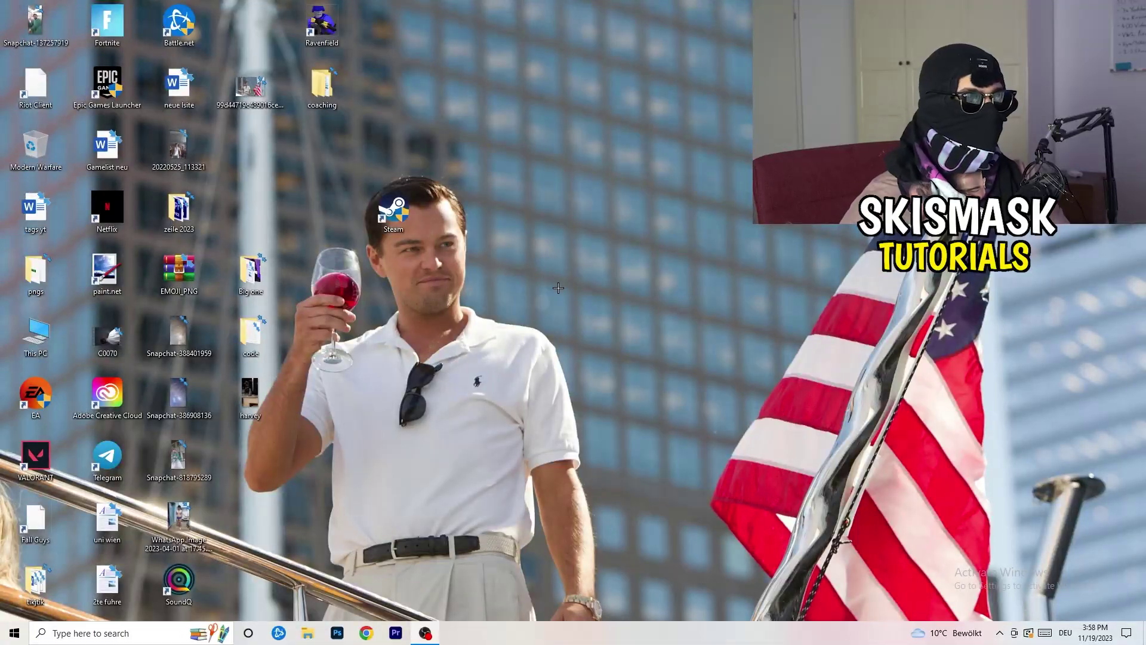